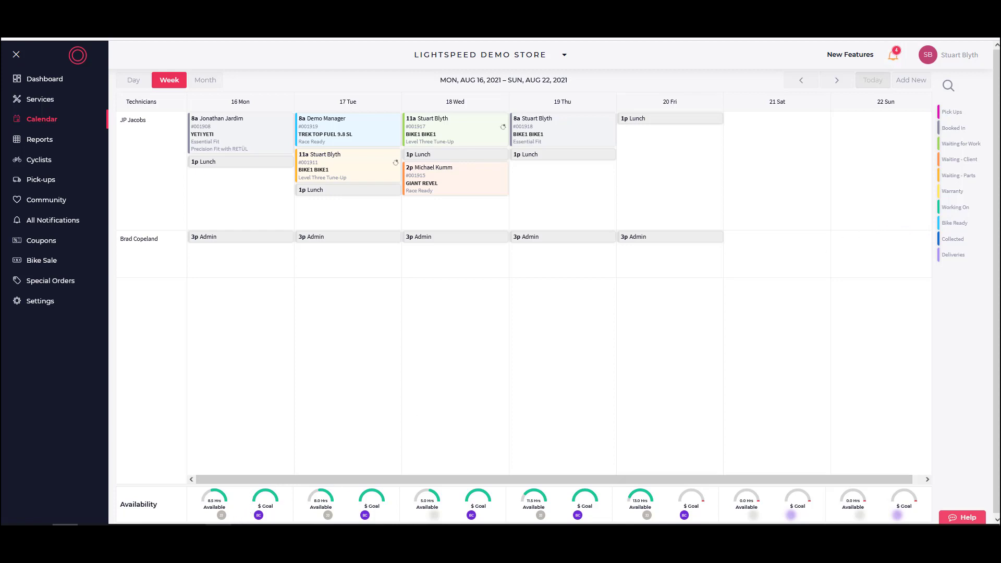
- On the Trek Bicycle Store website, open the Service page and allow it to access the location
{"action": "left_click", "coordinate": [219, 534]}
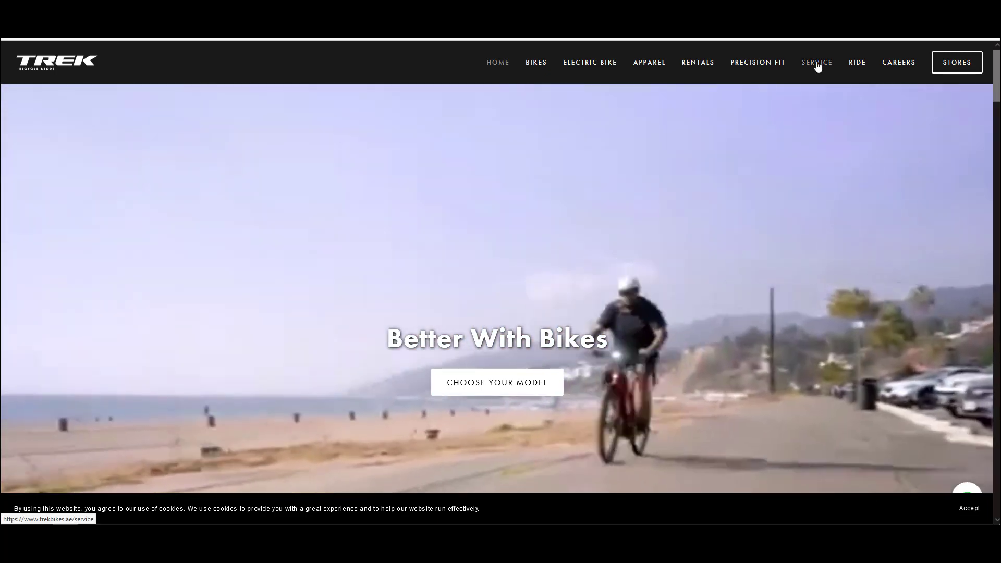
{"action": "left_click", "coordinate": [818, 66]}
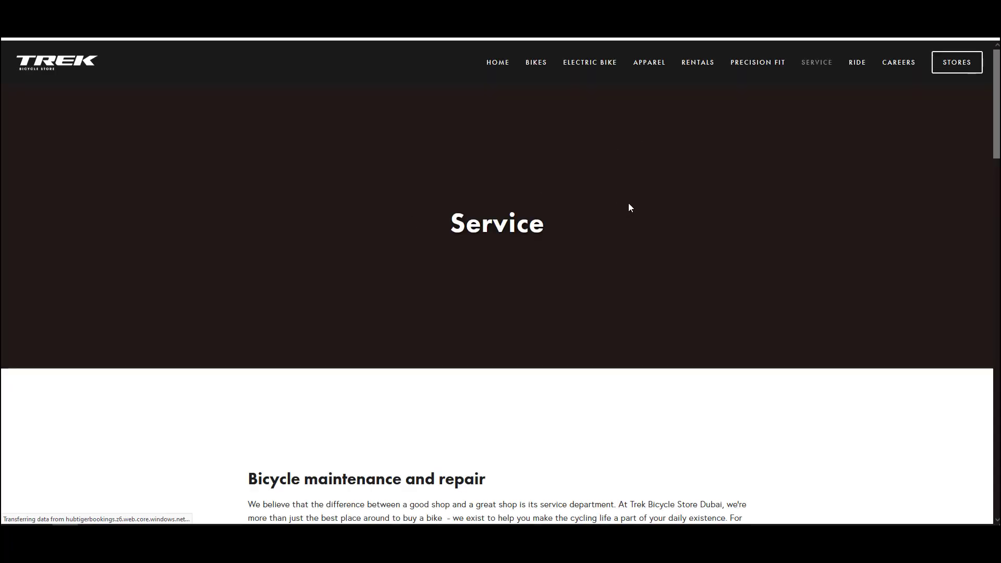
{"action": "scroll", "coordinate": [629, 208], "scroll_direction": "down", "scroll_amount": 2}
{"action": "scroll", "coordinate": [629, 208], "scroll_direction": "down", "scroll_amount": 1}
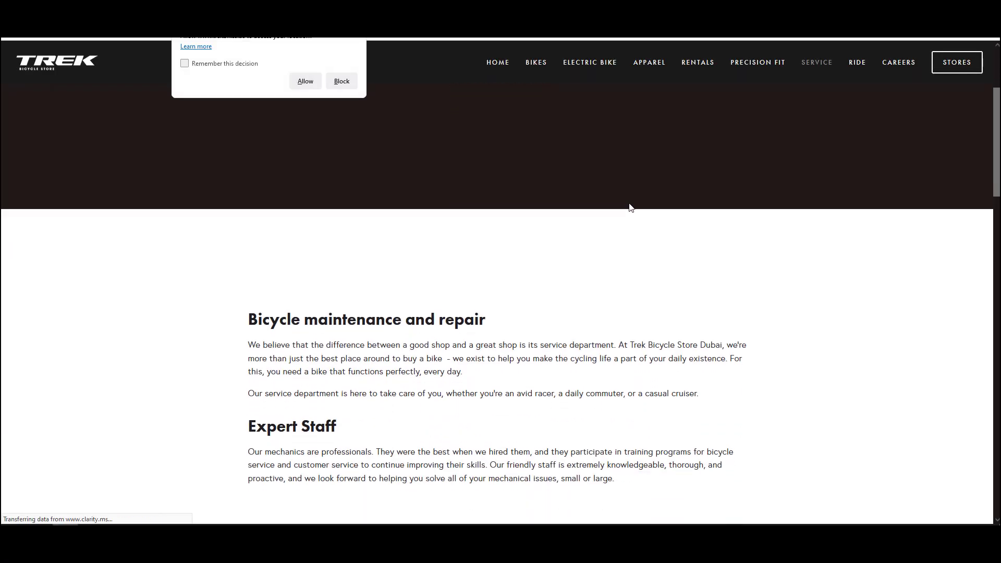
{"action": "left_click", "coordinate": [305, 81]}
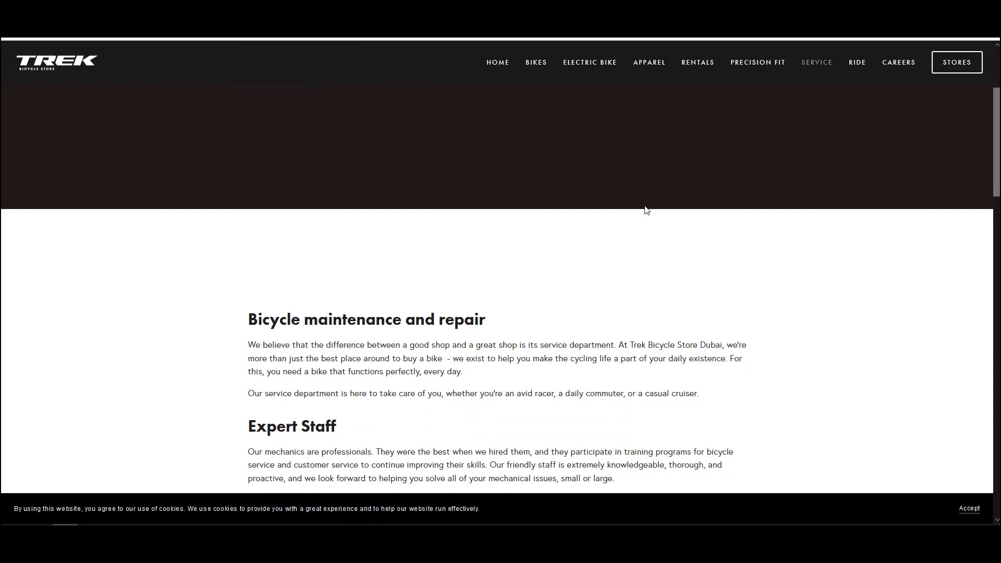
- Choose the Trek Bicycle Store - Sheikh Zayed Road workshop in the booking form below the service price list
{"action": "scroll", "coordinate": [648, 208], "scroll_direction": "down", "scroll_amount": 3}
{"action": "scroll", "coordinate": [650, 210], "scroll_direction": "down", "scroll_amount": 5}
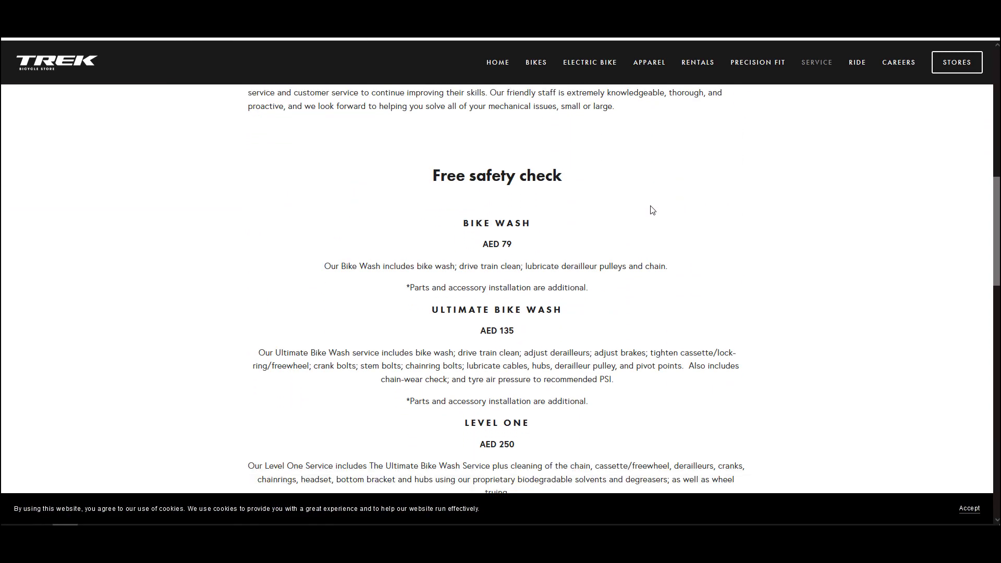
{"action": "scroll", "coordinate": [654, 209], "scroll_direction": "down", "scroll_amount": 8}
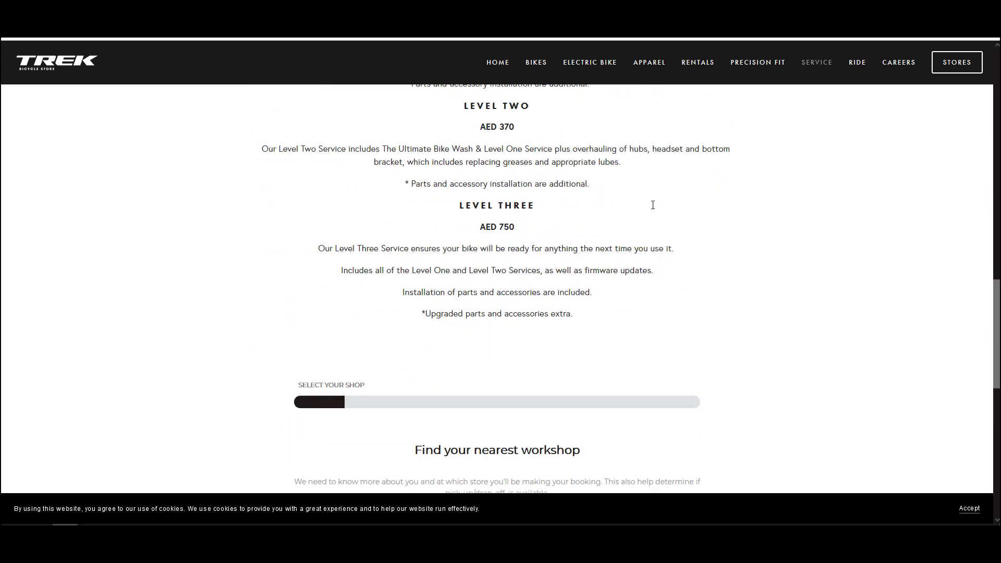
{"action": "scroll", "coordinate": [653, 206], "scroll_direction": "down", "scroll_amount": 6}
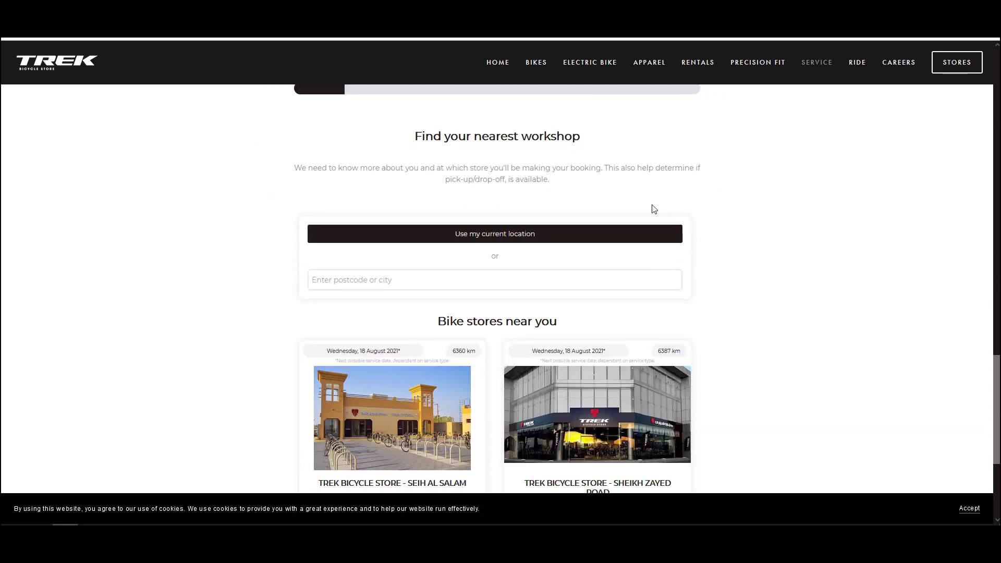
{"action": "scroll", "coordinate": [655, 208], "scroll_direction": "down", "scroll_amount": 1}
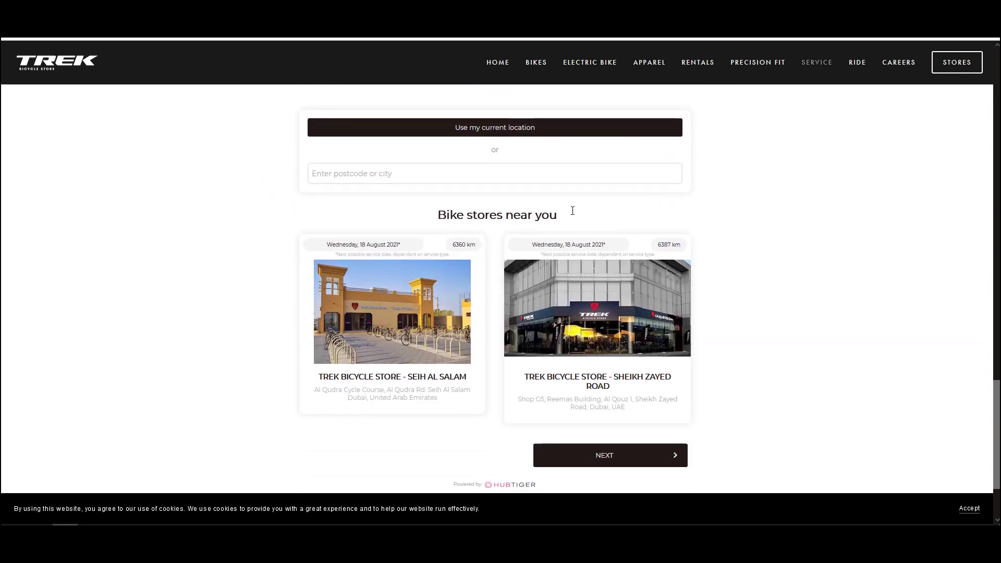
{"action": "left_click", "coordinate": [552, 319]}
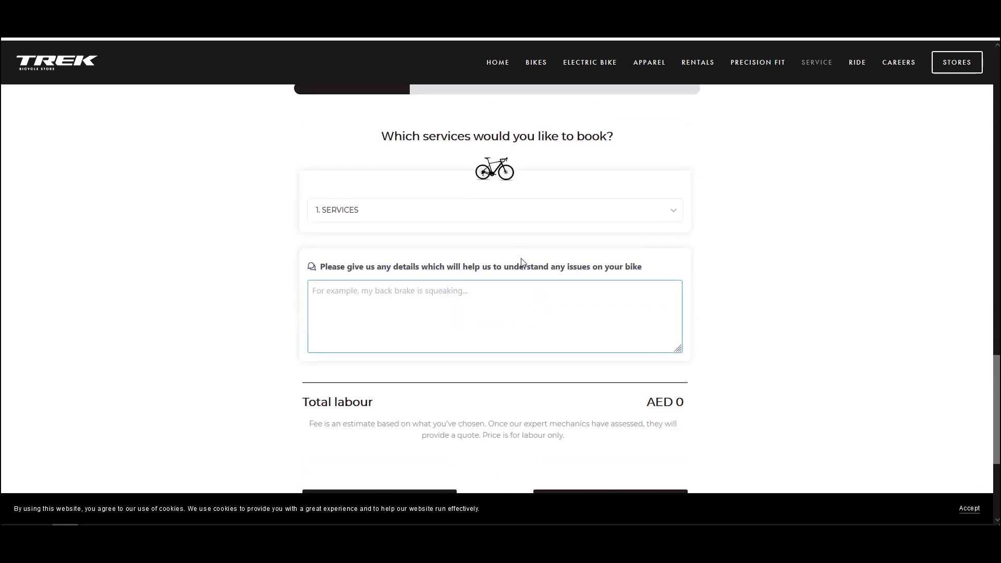
- Select both Level Two Service and Level One Service as the services to book
{"action": "left_click", "coordinate": [521, 221]}
{"action": "left_click", "coordinate": [518, 261]}
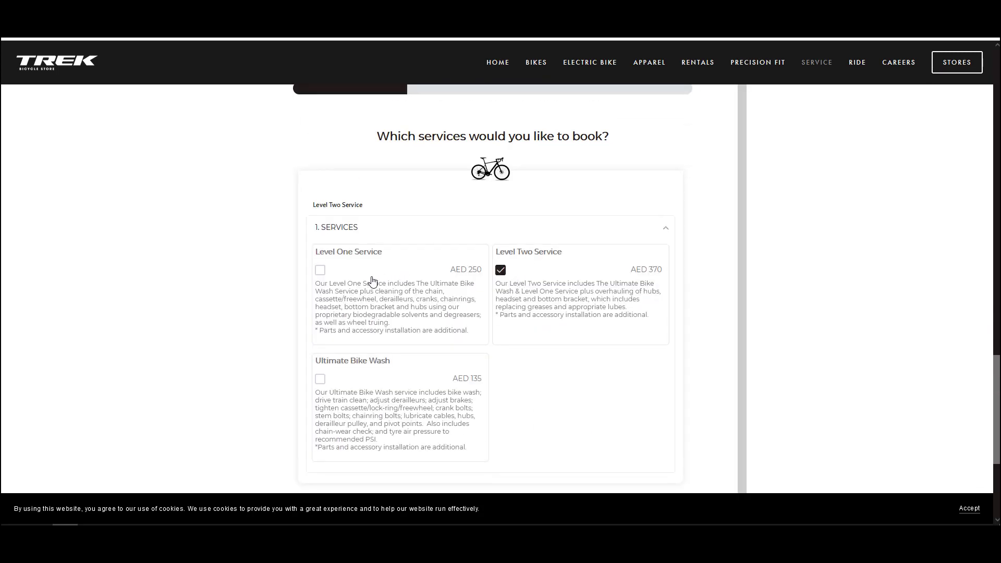
{"action": "left_click", "coordinate": [434, 284]}
- Enter "check chain" as the details about the bike's issues and continue to the date selection
{"action": "scroll", "coordinate": [531, 312], "scroll_direction": "down", "scroll_amount": 4}
{"action": "scroll", "coordinate": [532, 318], "scroll_direction": "down", "scroll_amount": 1}
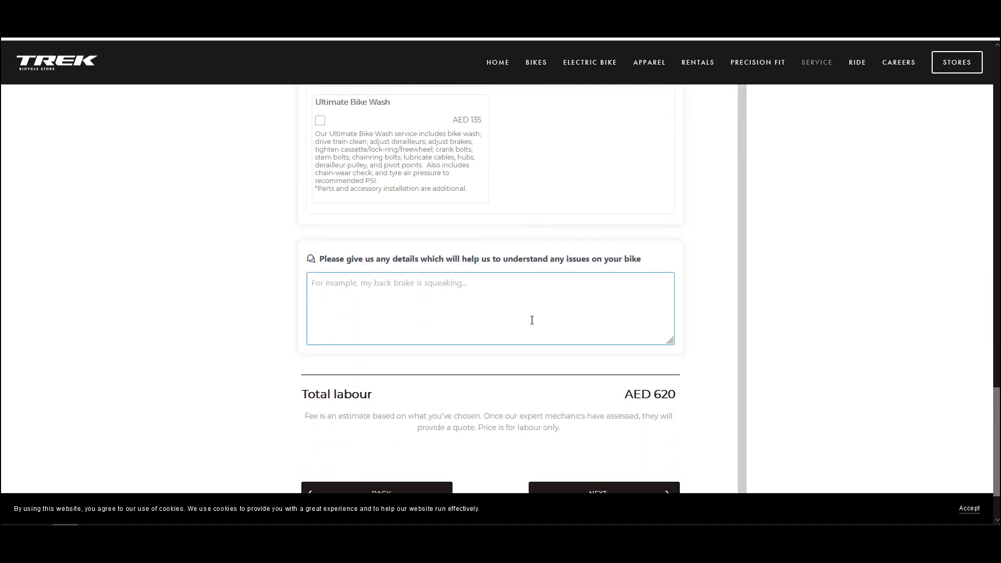
{"action": "left_click", "coordinate": [452, 262]}
{"action": "type", "text": "check chain"}
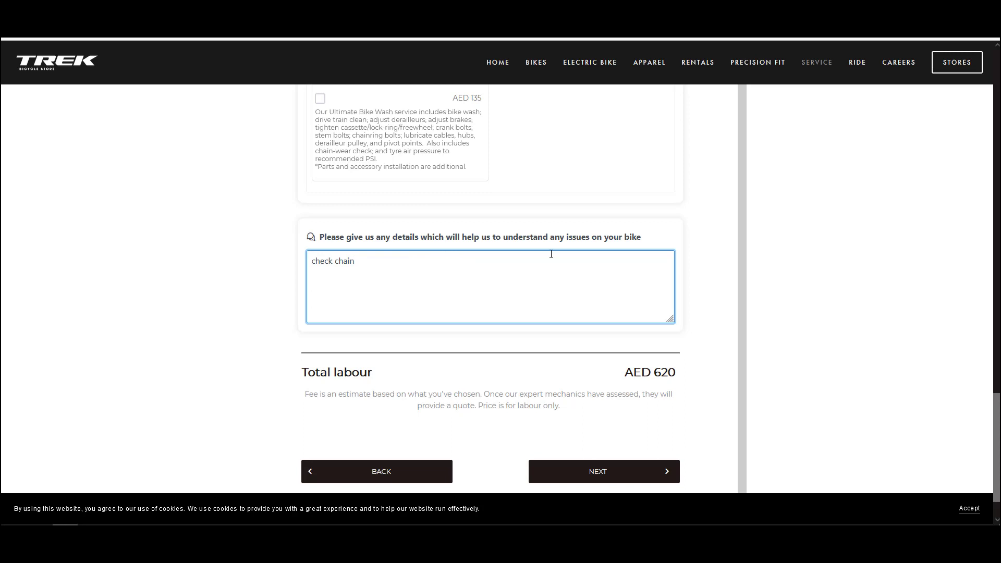
{"action": "scroll", "coordinate": [603, 444], "scroll_direction": "down", "scroll_amount": 1}
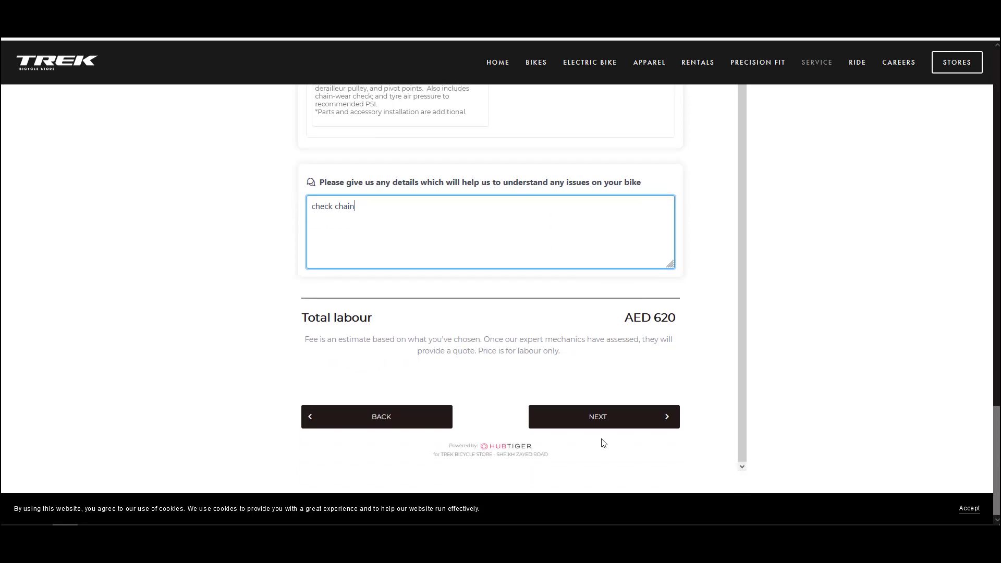
{"action": "left_click", "coordinate": [598, 423]}
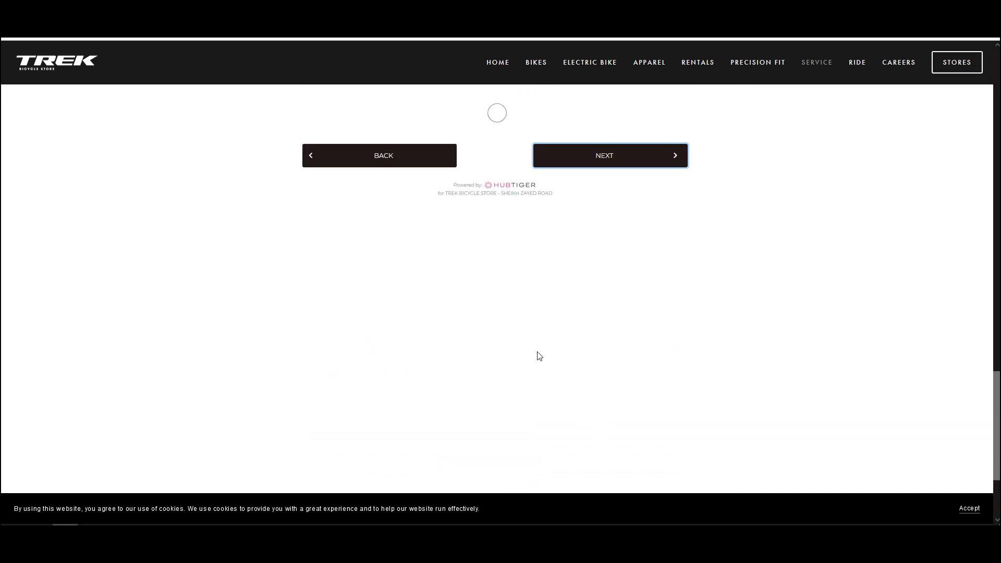
- Set the service date to Wednesday 18 August 2021 and continue to the customer details
{"action": "scroll", "coordinate": [538, 360], "scroll_direction": "down", "scroll_amount": 2}
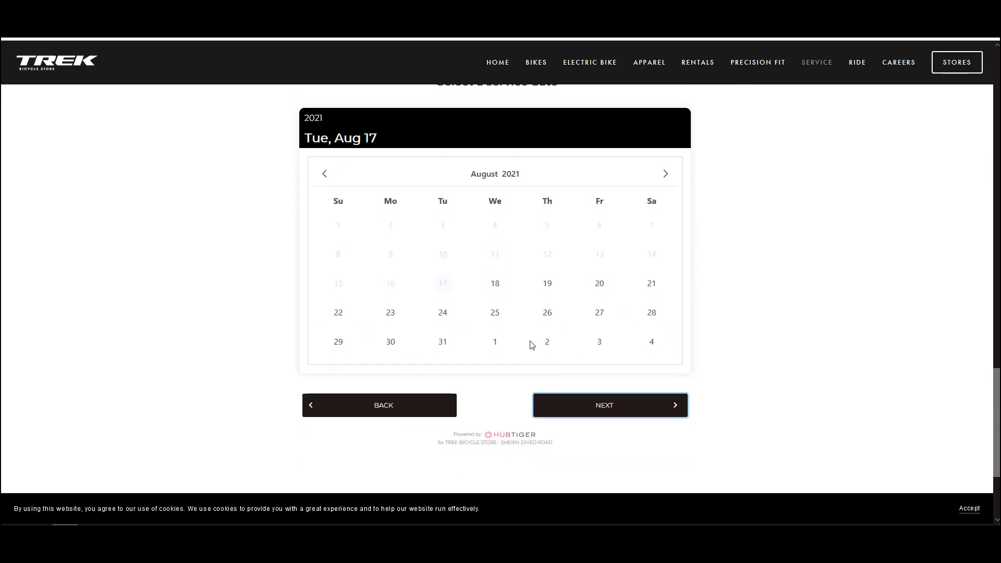
{"action": "left_click", "coordinate": [495, 285]}
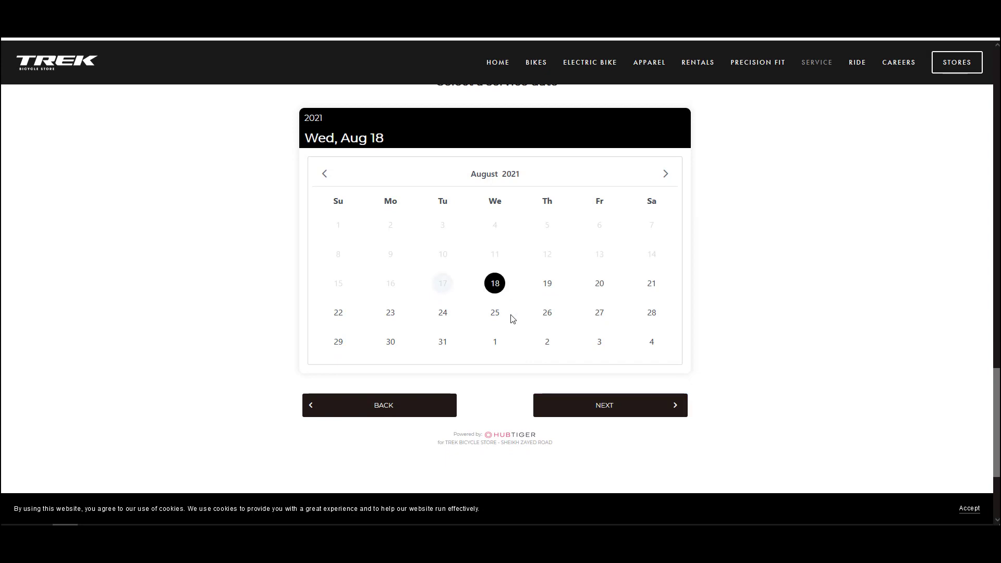
{"action": "left_click", "coordinate": [605, 417]}
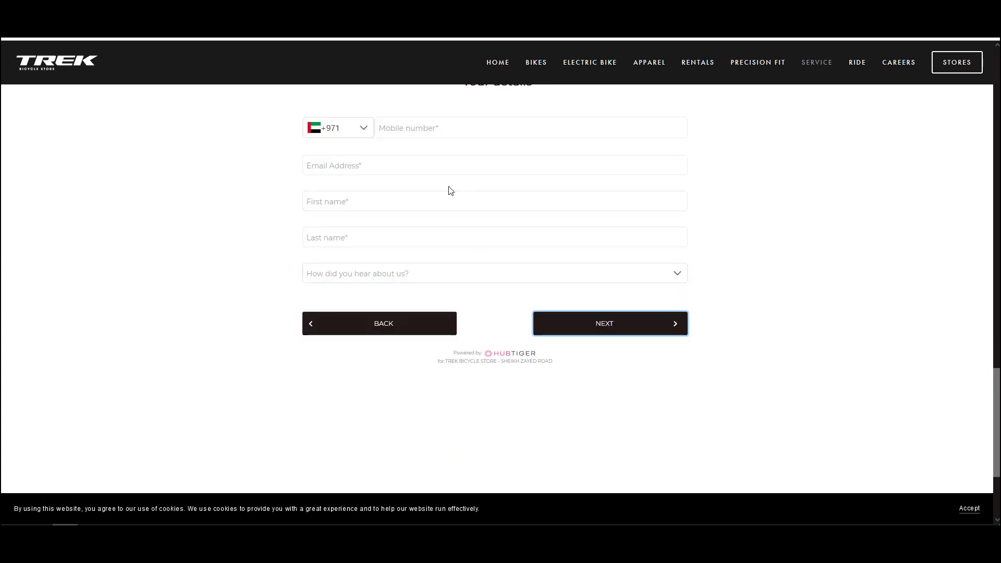
- Fill in the customer's e-mail address from the saved suggestion and continue to the bike details
{"action": "left_click", "coordinate": [430, 165]}
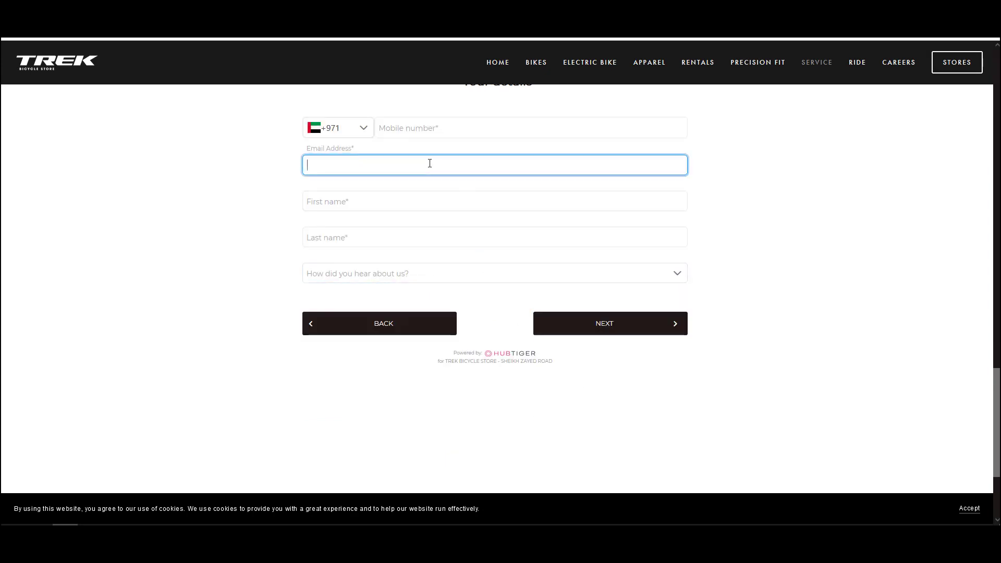
{"action": "type", "text": "blyth"}
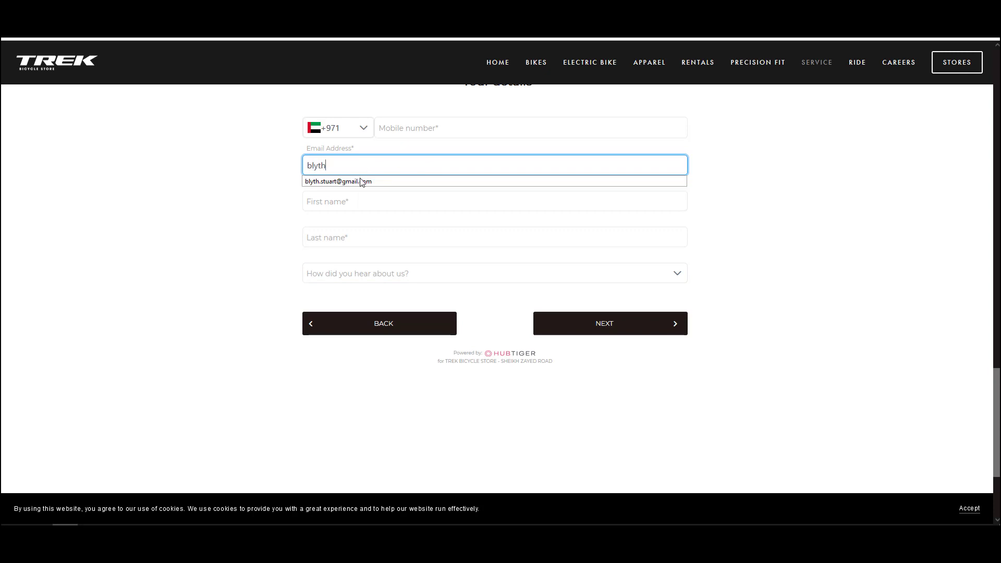
{"action": "left_click", "coordinate": [360, 181]}
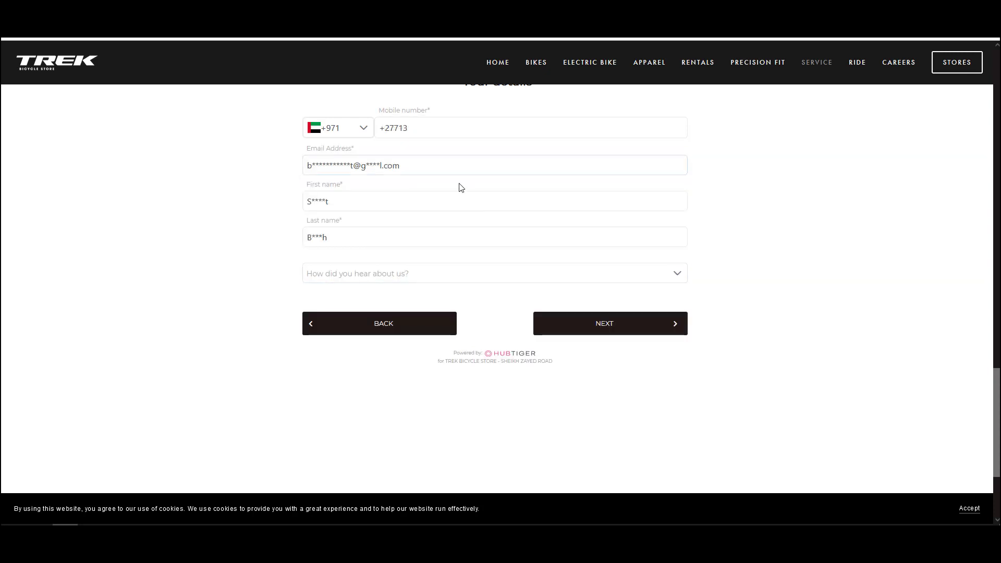
{"action": "left_click", "coordinate": [574, 324]}
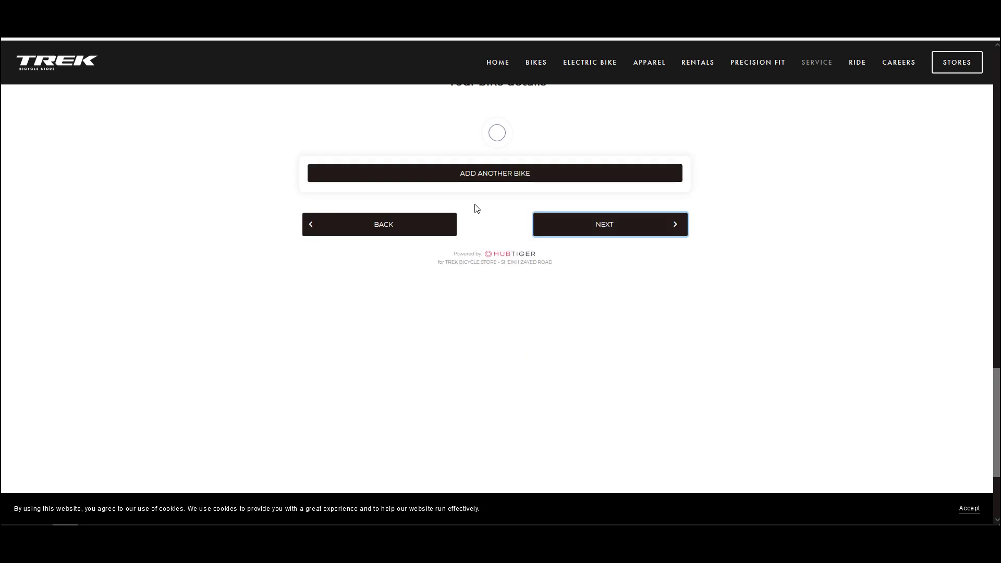
- Select the Pyga Hydrax, Specialized Epic Expert Carbon and Specialized S-Works Turbo Creo SL EVO for the booking and continue
{"action": "scroll", "coordinate": [470, 261], "scroll_direction": "down", "scroll_amount": 2}
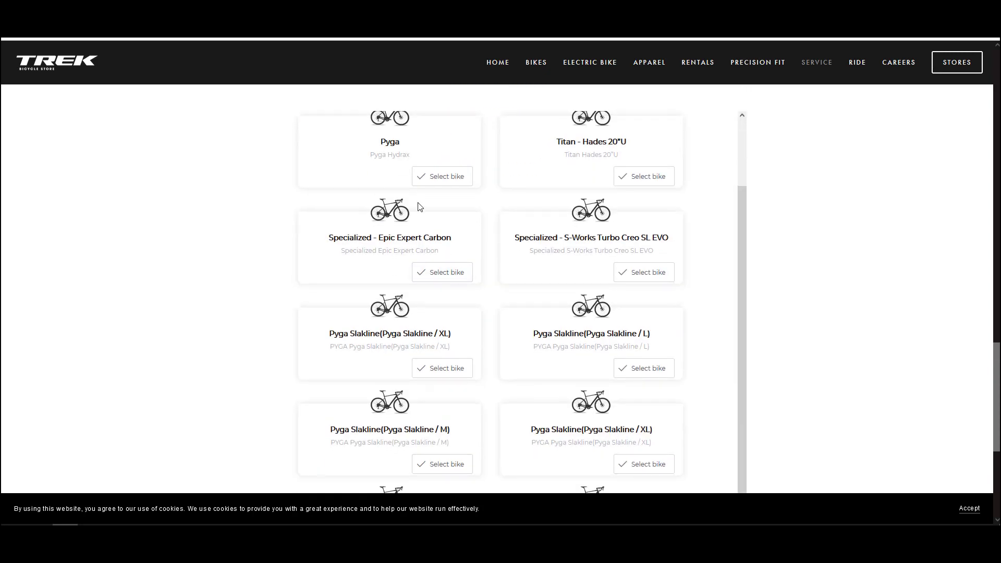
{"action": "scroll", "coordinate": [453, 227], "scroll_direction": "up", "scroll_amount": 1}
{"action": "left_click", "coordinate": [452, 228]}
{"action": "left_click", "coordinate": [449, 333]}
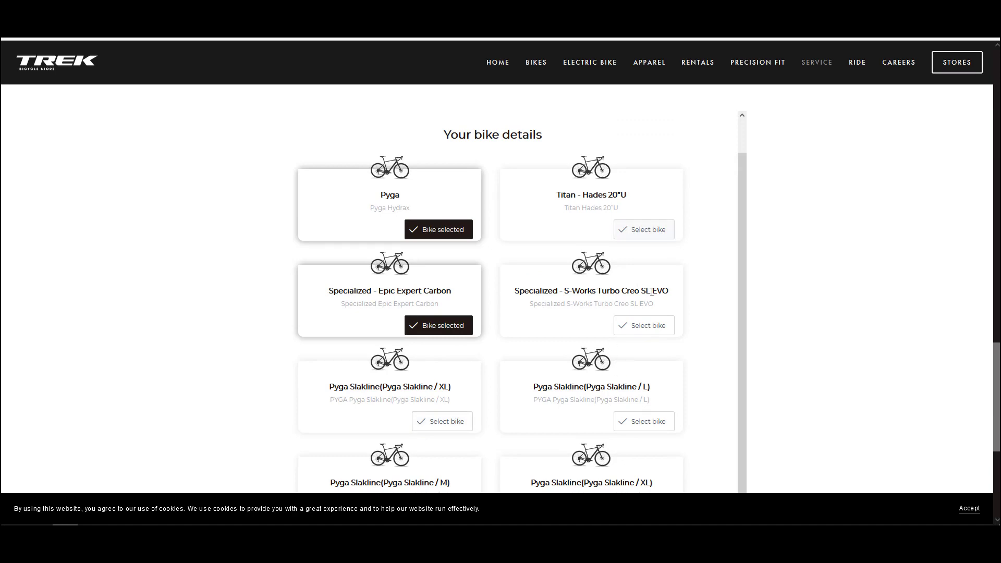
{"action": "left_click", "coordinate": [658, 327]}
{"action": "scroll", "coordinate": [597, 365], "scroll_direction": "down", "scroll_amount": 2}
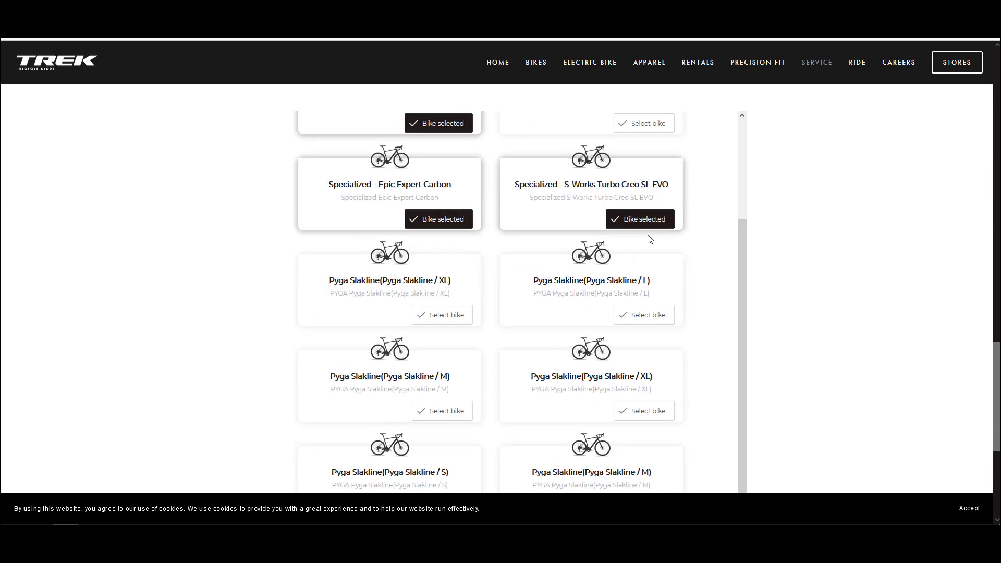
{"action": "scroll", "coordinate": [652, 281], "scroll_direction": "down", "scroll_amount": 7}
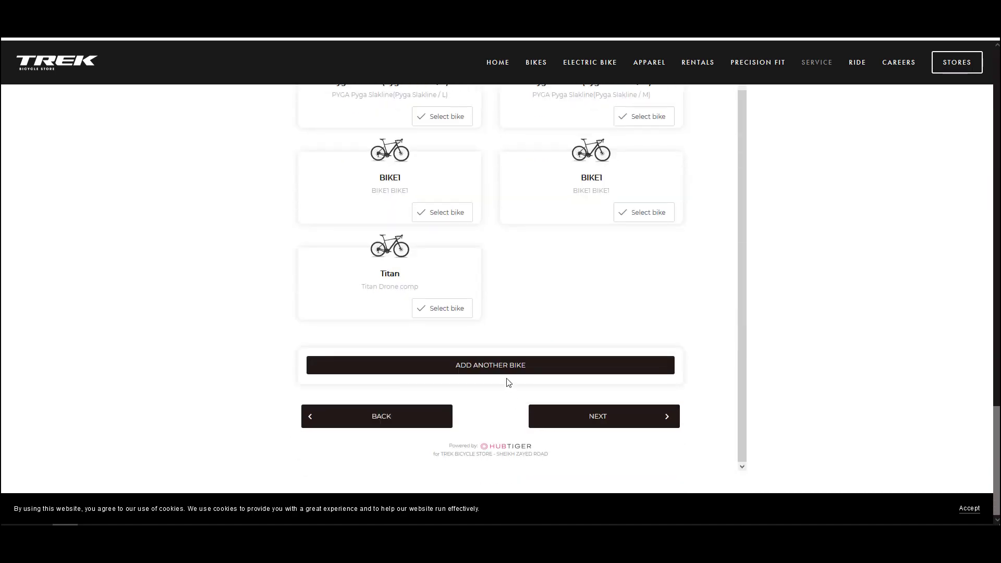
{"action": "left_click", "coordinate": [577, 416]}
{"action": "scroll", "coordinate": [501, 279], "scroll_direction": "up", "scroll_amount": 3}
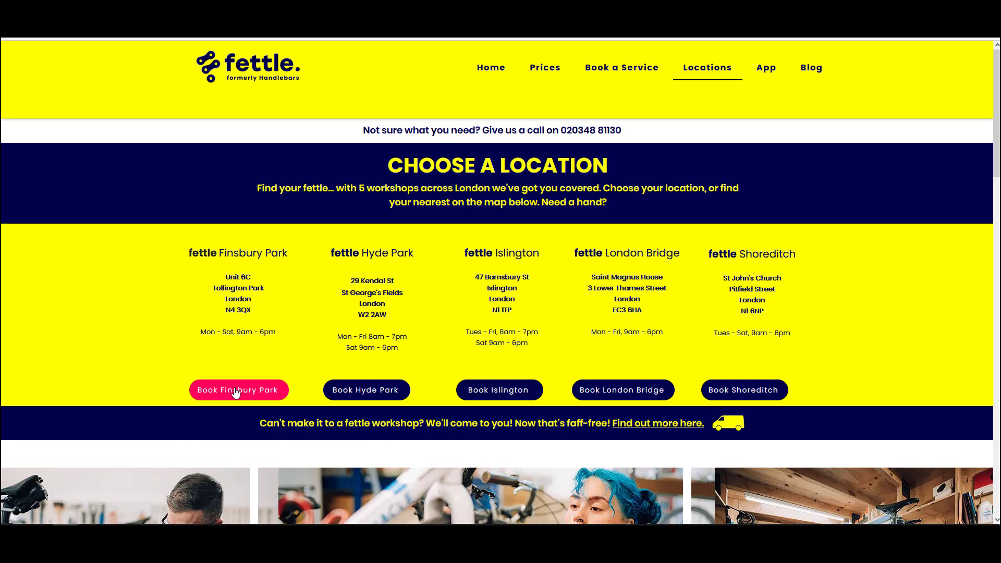
- Open the fettle Finsbury Park location and bring up its service booking form
{"action": "left_click", "coordinate": [239, 395]}
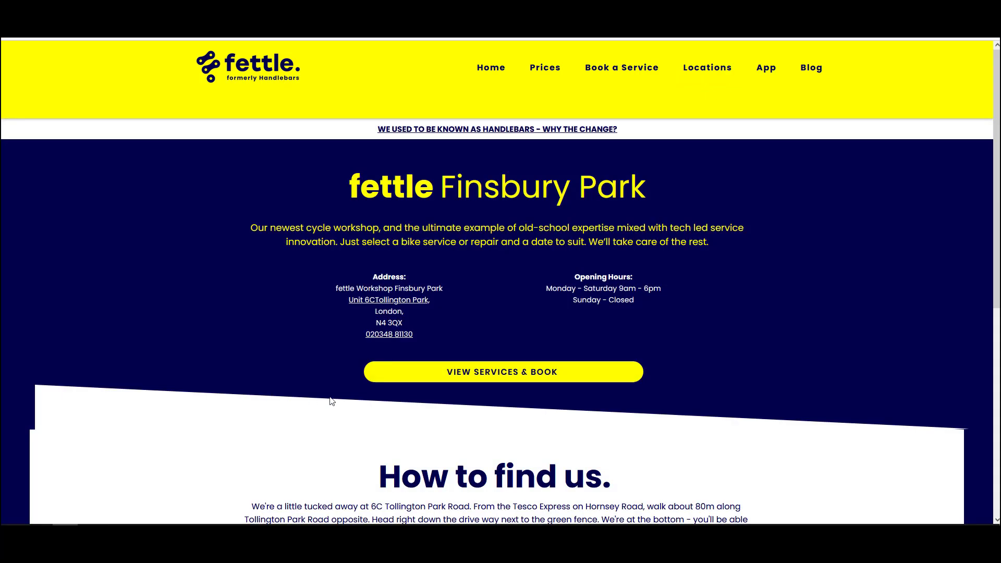
{"action": "scroll", "coordinate": [420, 413], "scroll_direction": "down", "scroll_amount": 3}
{"action": "scroll", "coordinate": [420, 414], "scroll_direction": "up", "scroll_amount": 2}
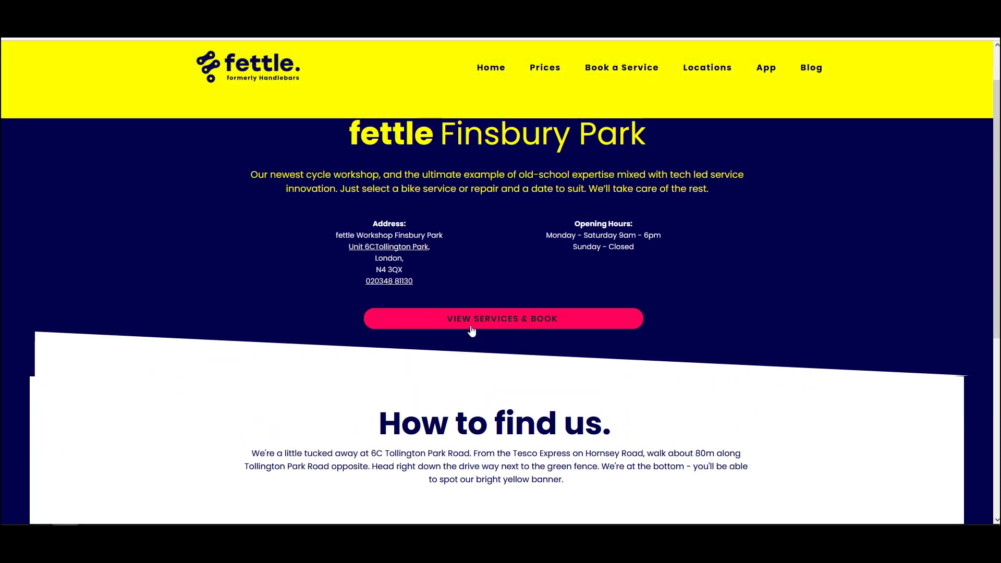
{"action": "left_click", "coordinate": [476, 318]}
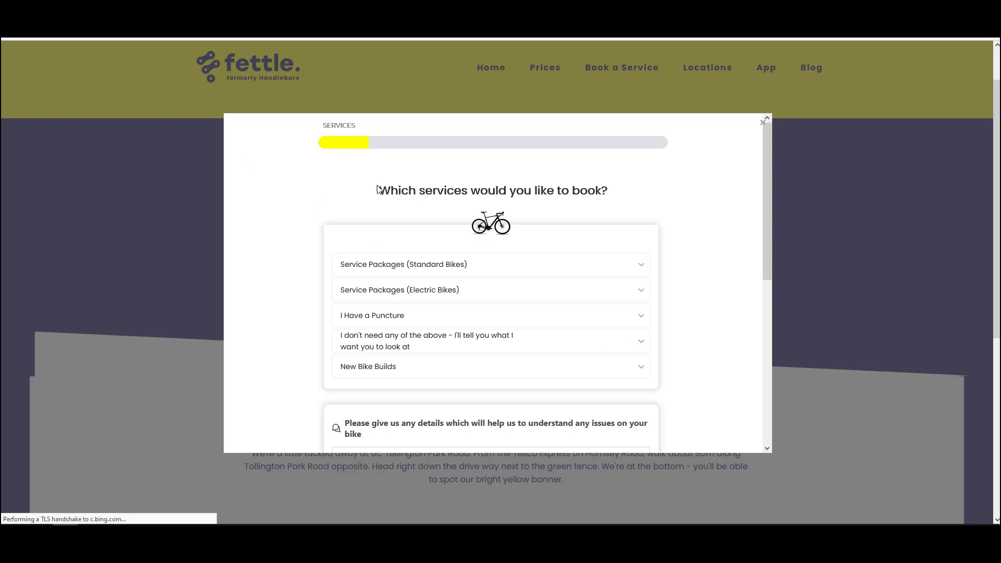
- Look through the fettle booking form and switch the option for home pick-up and drop-off of the bicycle
{"action": "scroll", "coordinate": [545, 281], "scroll_direction": "down", "scroll_amount": 1}
{"action": "scroll", "coordinate": [544, 281], "scroll_direction": "down", "scroll_amount": 5}
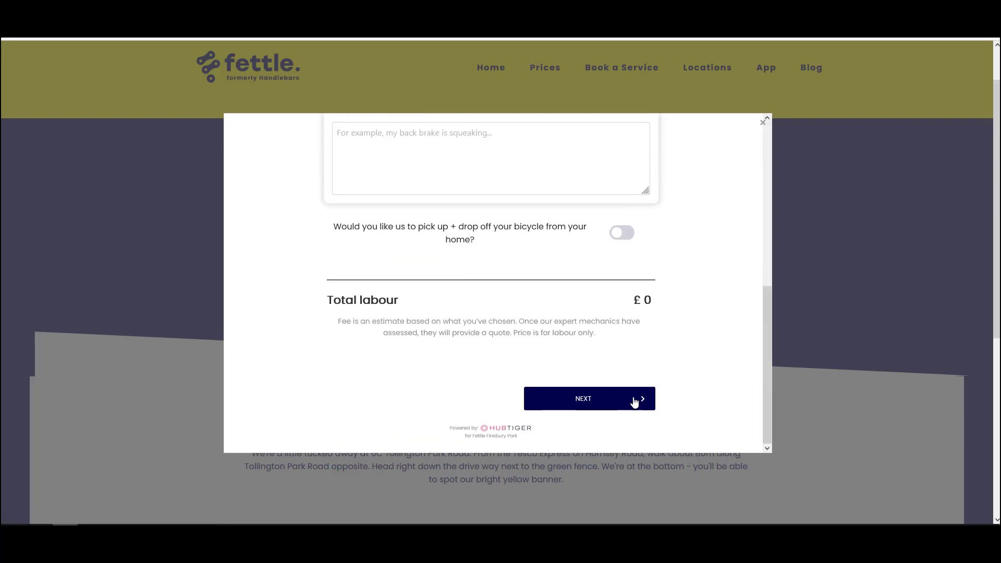
{"action": "scroll", "coordinate": [575, 392], "scroll_direction": "up", "scroll_amount": 3}
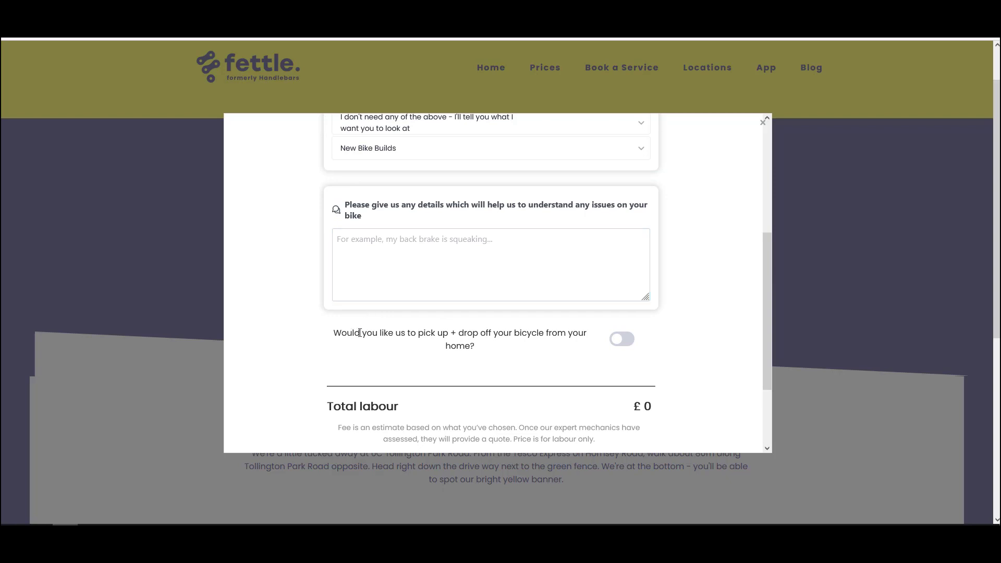
{"action": "left_click", "coordinate": [614, 339]}
{"action": "scroll", "coordinate": [584, 153], "scroll_direction": "up", "scroll_amount": 6}
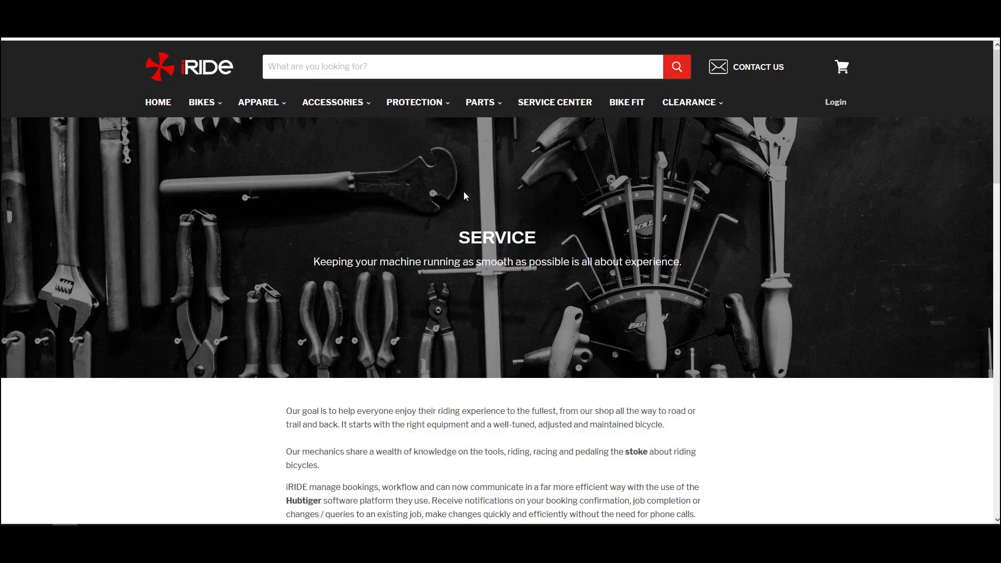
- Examine the iRIDE Service page down to its embedded online booking form
{"action": "scroll", "coordinate": [477, 187], "scroll_direction": "down", "scroll_amount": 3}
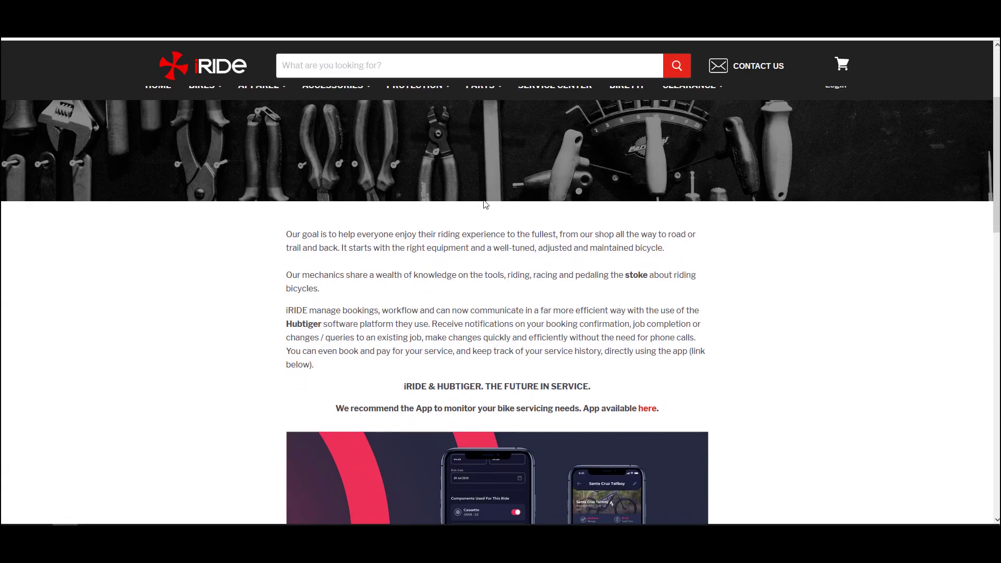
{"action": "scroll", "coordinate": [486, 204], "scroll_direction": "down", "scroll_amount": 5}
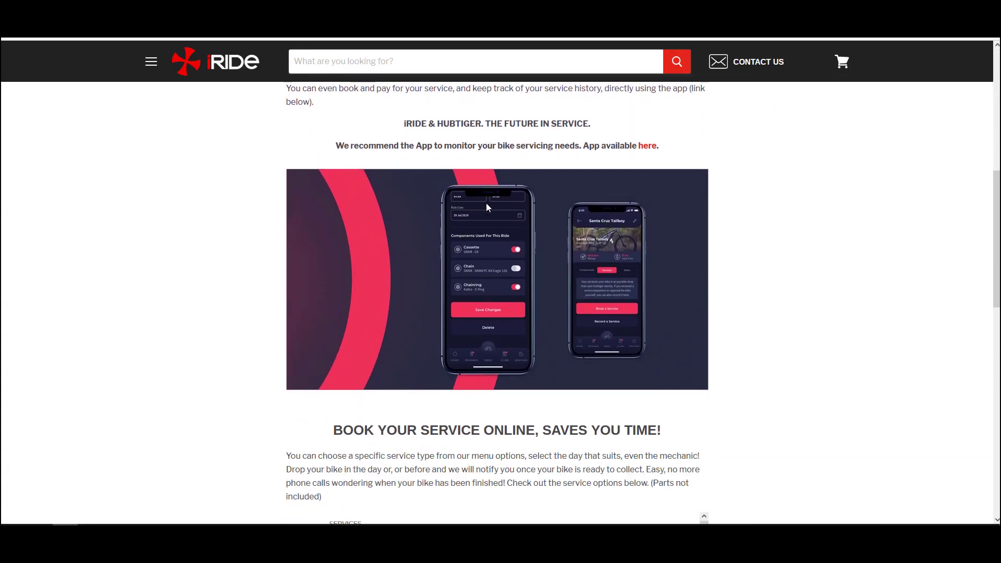
{"action": "scroll", "coordinate": [487, 206], "scroll_direction": "down", "scroll_amount": 4}
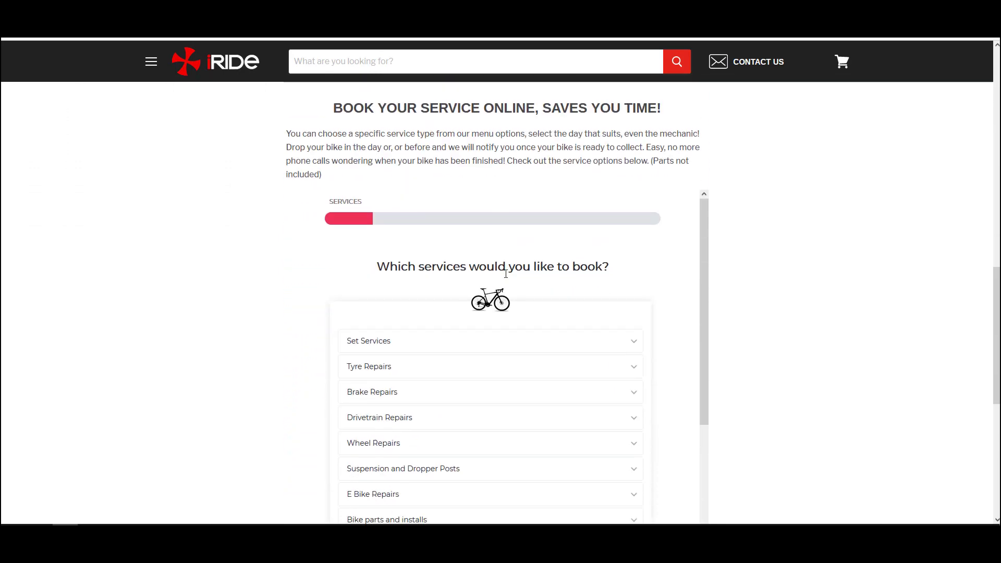
- Expand Set Services in the iRIDE booking form and look through the offered service packages and prices
{"action": "scroll", "coordinate": [513, 286], "scroll_direction": "down", "scroll_amount": 2}
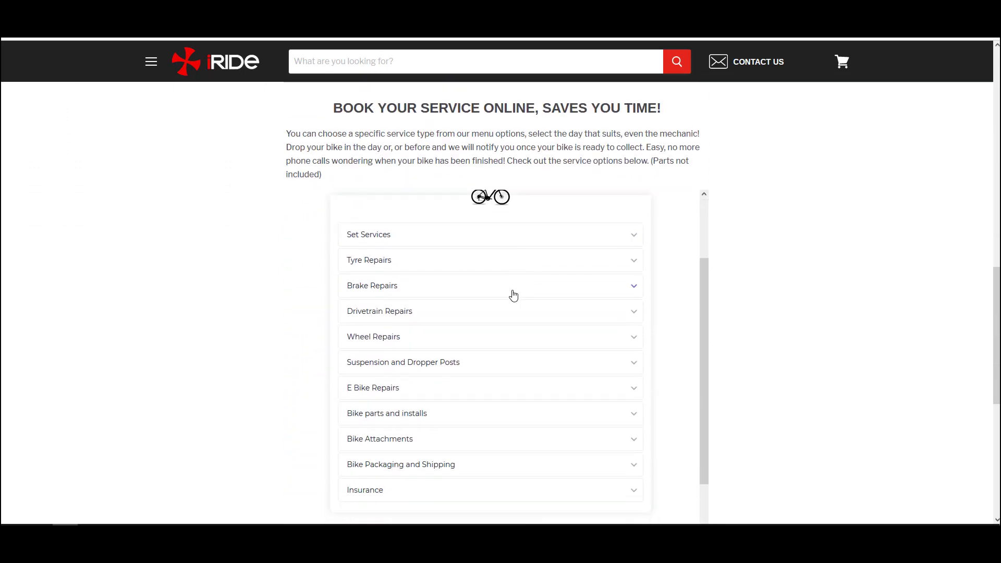
{"action": "left_click", "coordinate": [491, 235]}
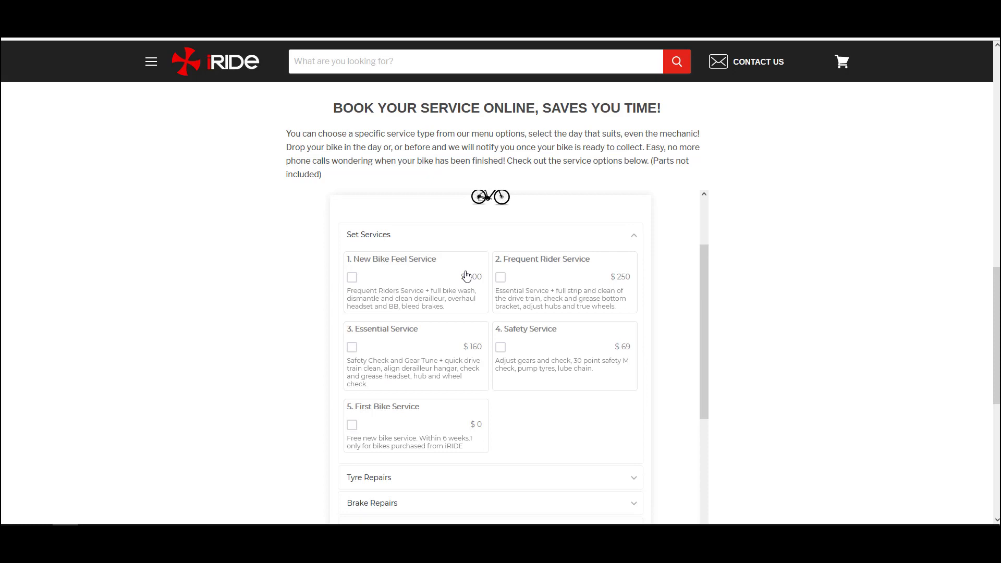
{"action": "left_click", "coordinate": [449, 294]}
{"action": "left_click", "coordinate": [505, 296]}
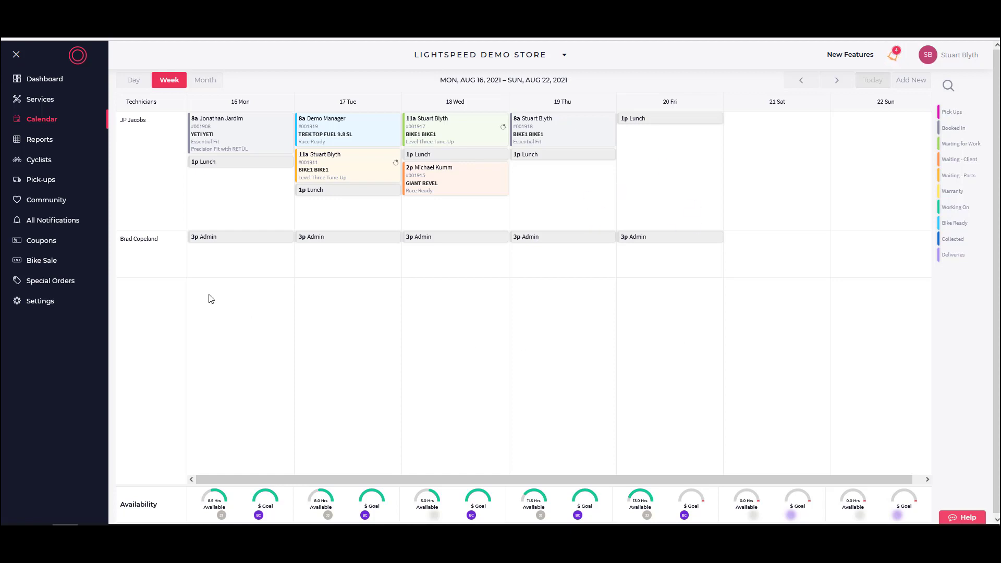
- In the Hubtiger calendar, start a service booking for Friday 20 August with the second technician and pick the existing customer by searching "demo"
{"action": "left_click", "coordinate": [655, 258]}
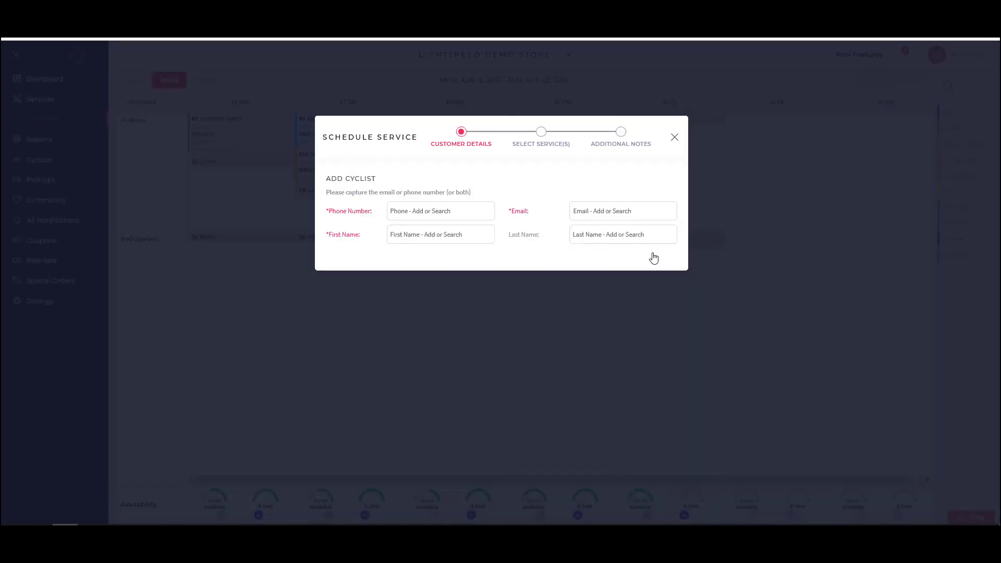
{"action": "left_click", "coordinate": [417, 235]}
{"action": "type", "text": "demo"}
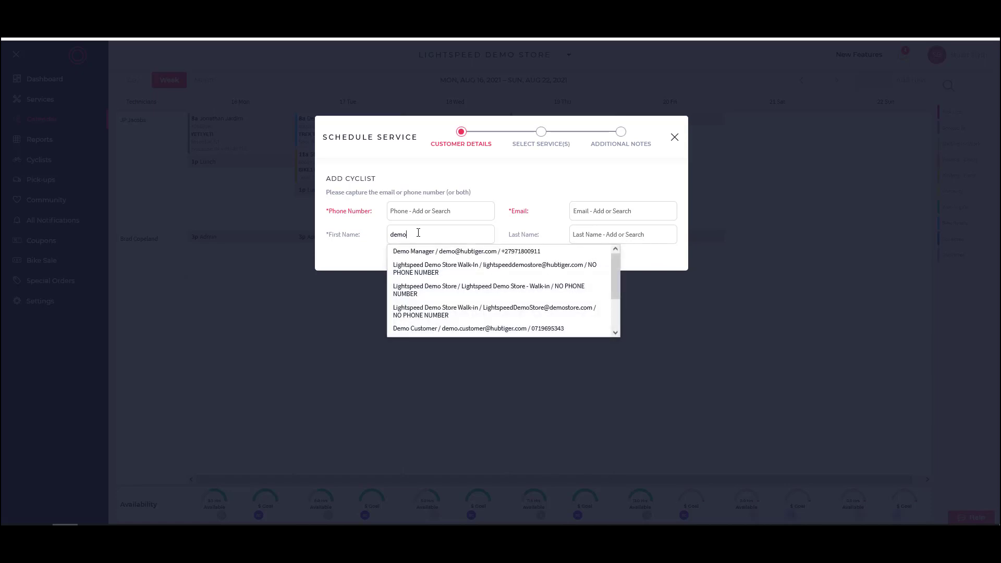
{"action": "left_click", "coordinate": [432, 330]}
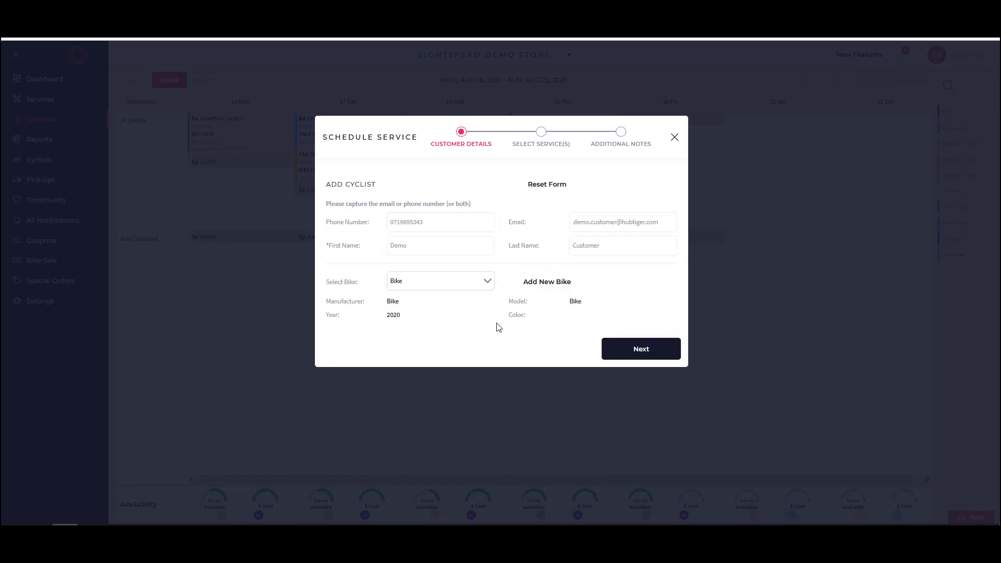
- Choose the customer's Yeti bike for the booking and continue to the service selection
{"action": "left_click", "coordinate": [487, 282]}
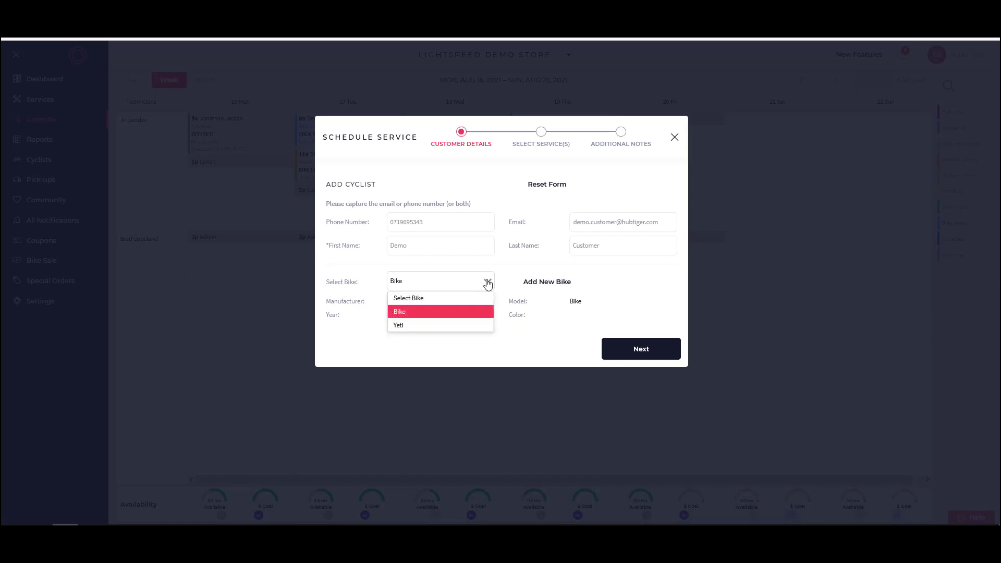
{"action": "left_click", "coordinate": [426, 328]}
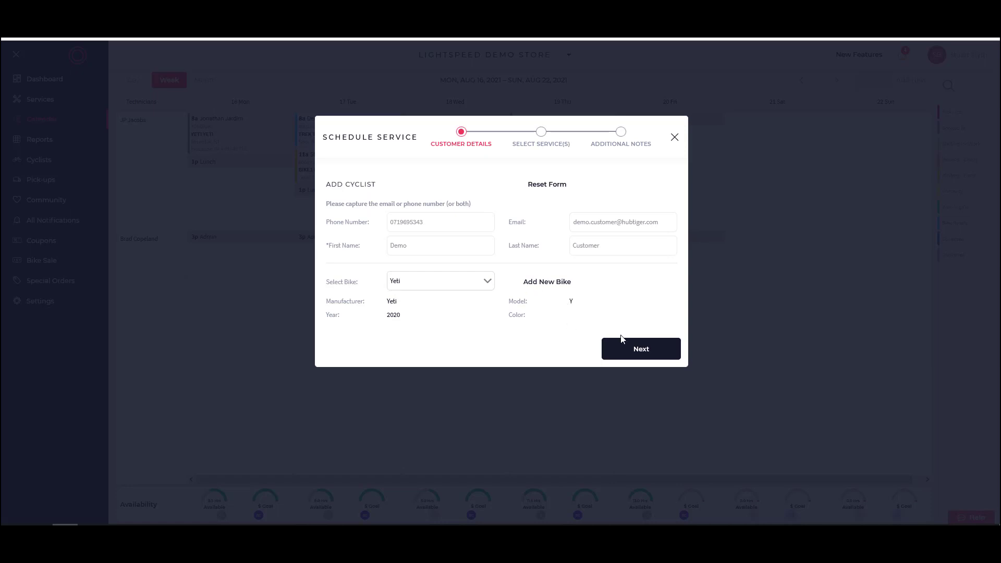
{"action": "left_click", "coordinate": [625, 357]}
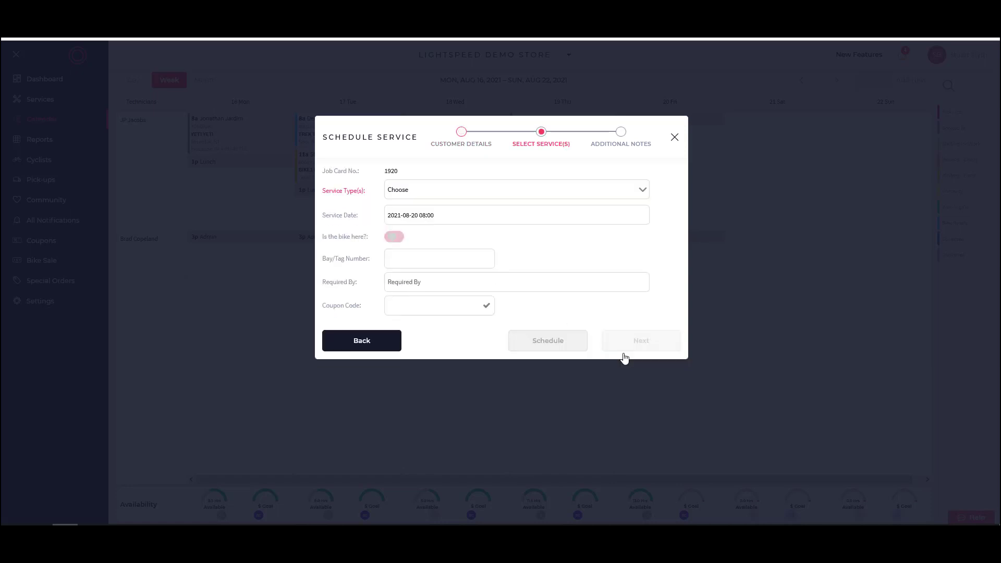
- Set the booking's service type to Level Three Tune-Up - $385
{"action": "left_click", "coordinate": [422, 191]}
{"action": "scroll", "coordinate": [432, 254], "scroll_direction": "down", "scroll_amount": 5}
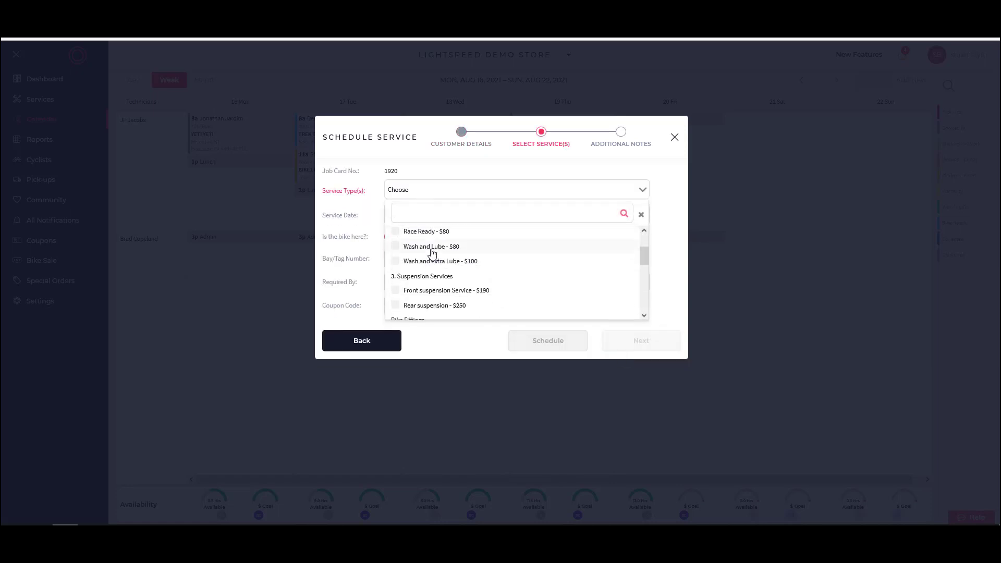
{"action": "scroll", "coordinate": [432, 253], "scroll_direction": "down", "scroll_amount": 6}
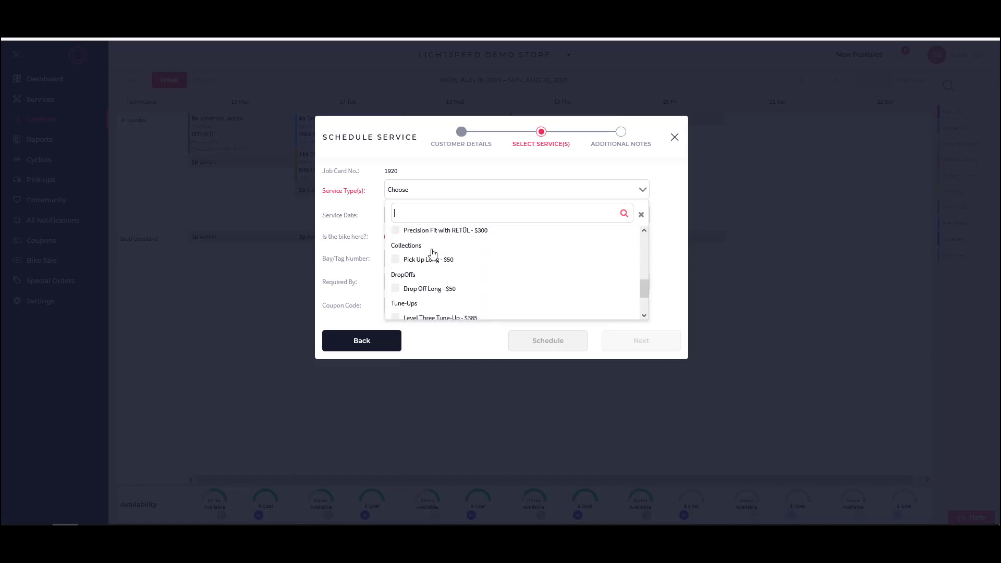
{"action": "left_click", "coordinate": [429, 266]}
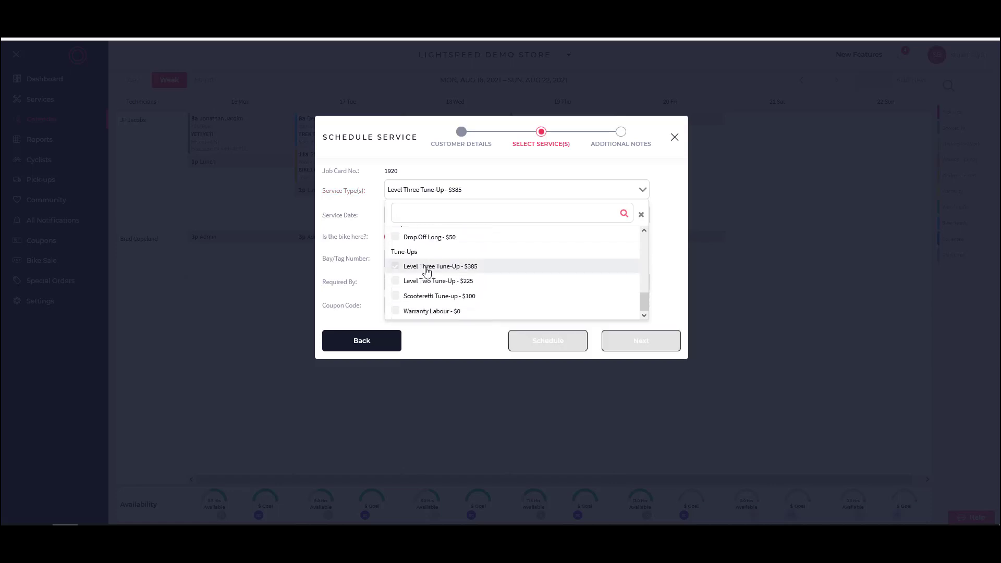
- Add the Level Two Tune-Up and Scooteretti Tune-up to the service types and remove both again
{"action": "left_click", "coordinate": [430, 281]}
{"action": "left_click", "coordinate": [431, 296]}
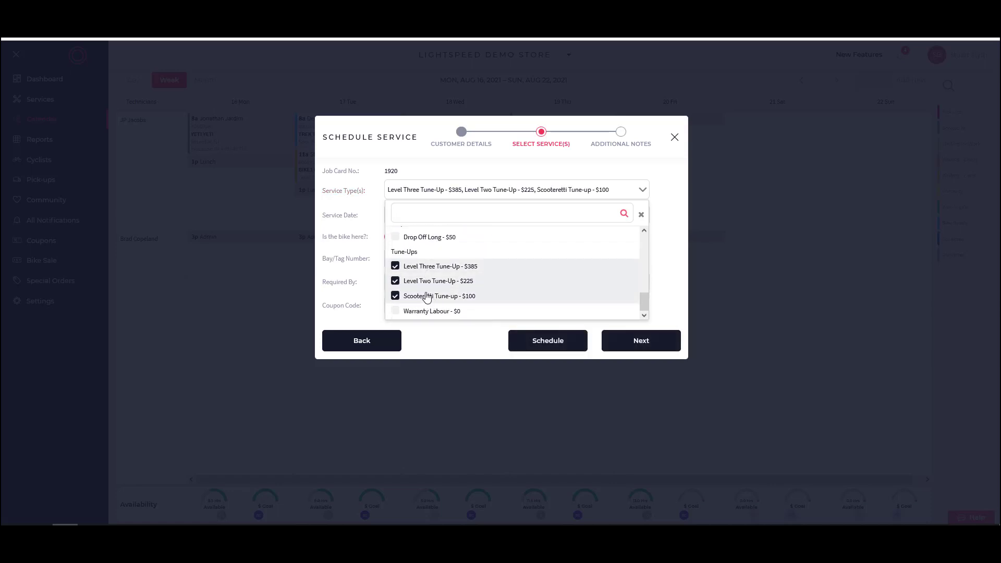
{"action": "left_click", "coordinate": [430, 297]}
{"action": "left_click", "coordinate": [429, 281]}
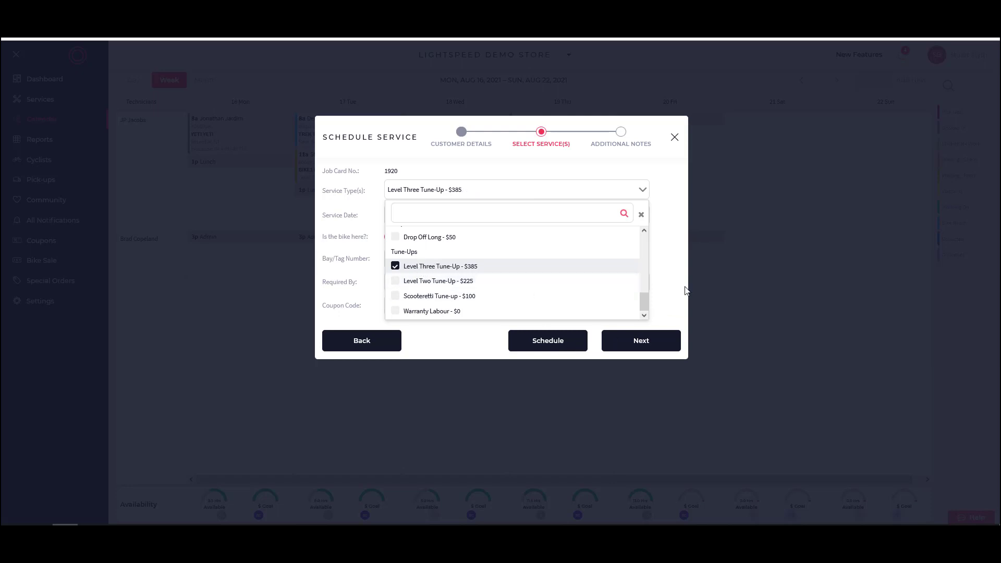
- Switch the option for the bike being in the shop off and on again, and continue to the additional notes
{"action": "left_click", "coordinate": [659, 291]}
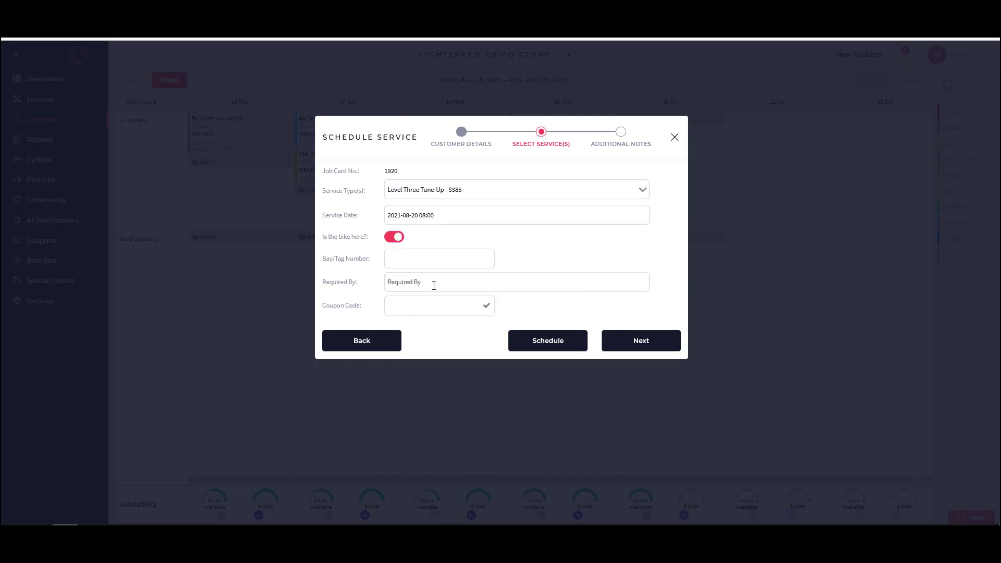
{"action": "left_click", "coordinate": [394, 238]}
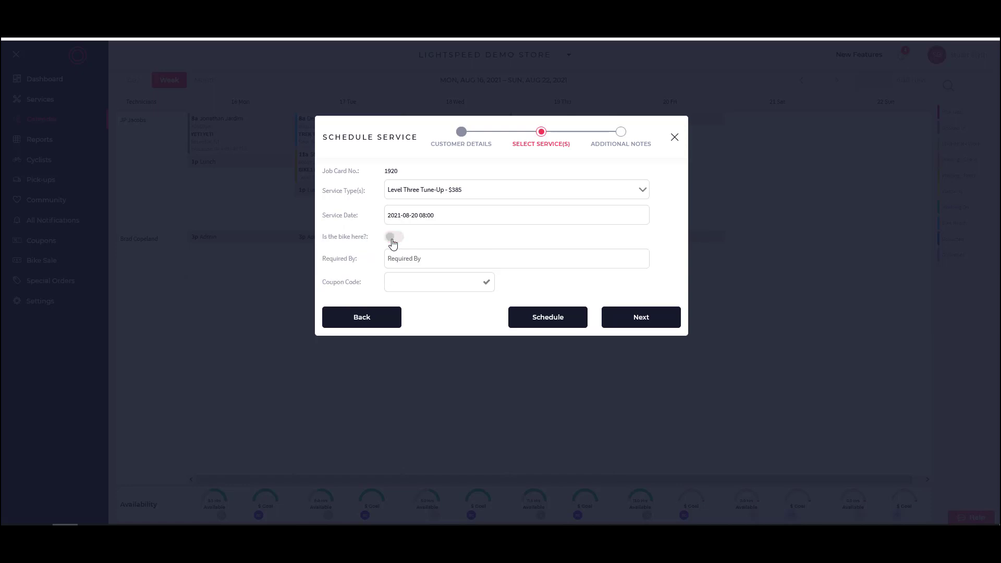
{"action": "left_click", "coordinate": [393, 239]}
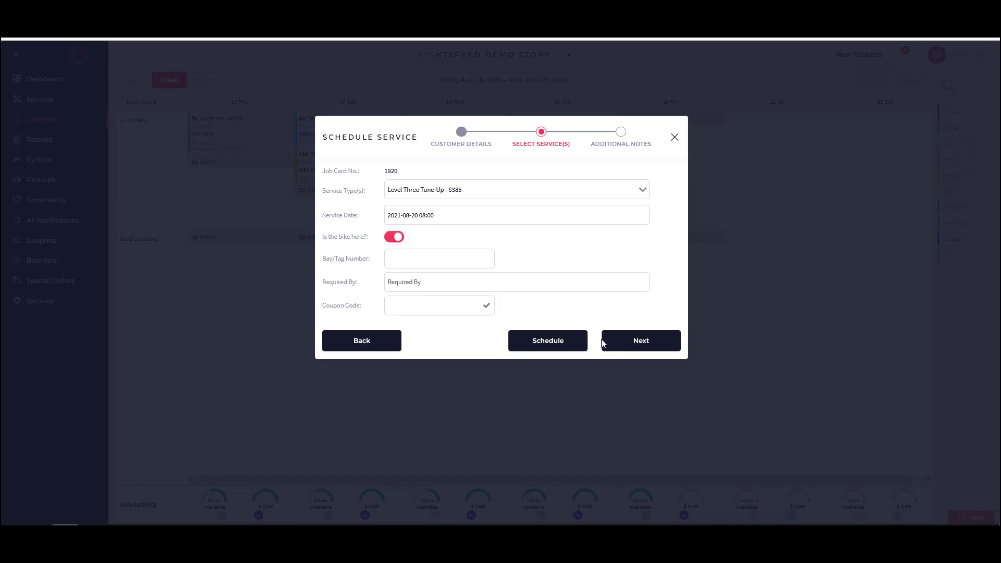
{"action": "left_click", "coordinate": [641, 341]}
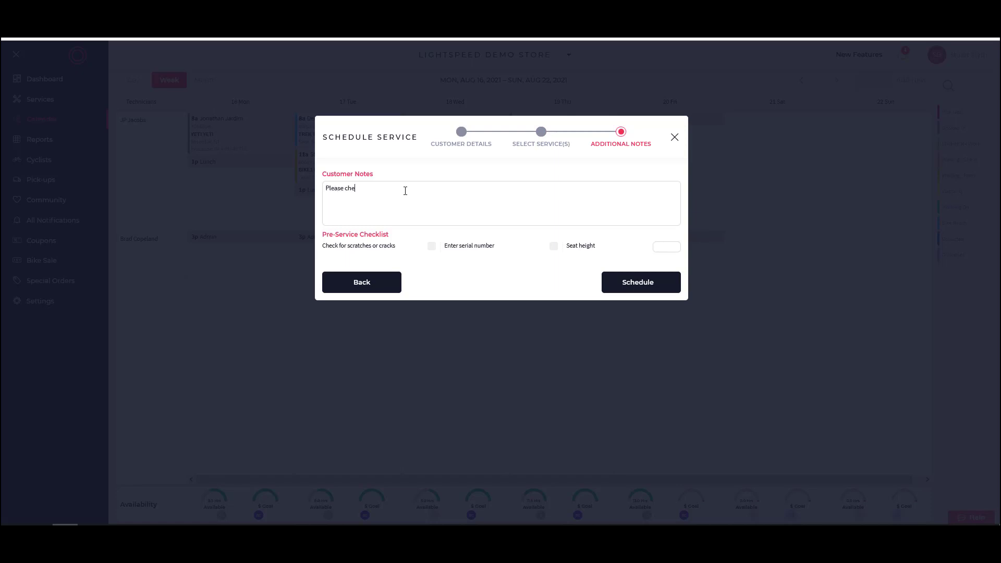
- Schedule the service with the note "Please check cassette and chain", the scratches and serial number checks ticked, and seat height 30
{"action": "type", "text": "Please check cassette and chain"}
{"action": "left_click", "coordinate": [432, 247]}
{"action": "left_click", "coordinate": [554, 247]}
{"action": "left_click", "coordinate": [661, 246]}
{"action": "type", "text": "30"}
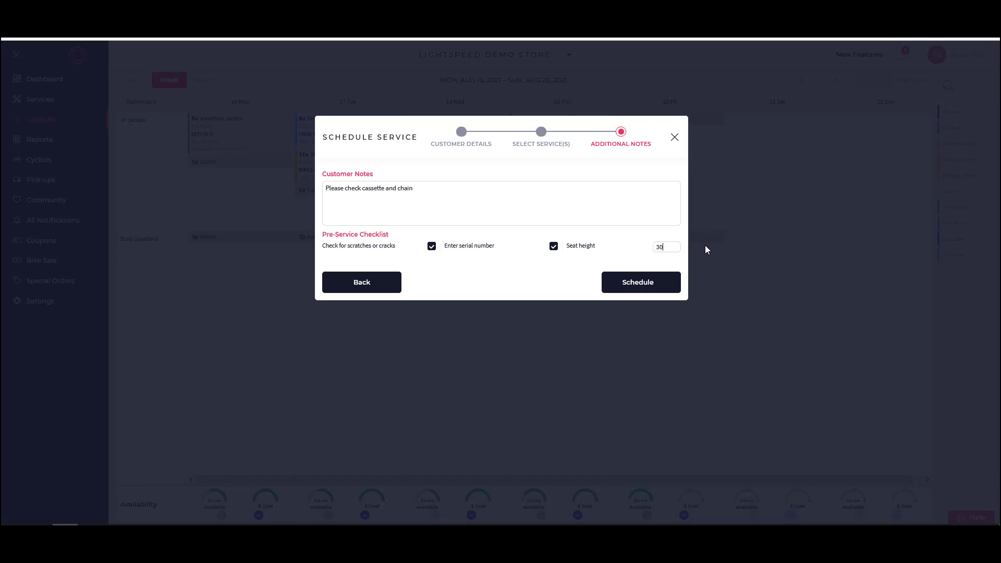
{"action": "left_click", "coordinate": [638, 287]}
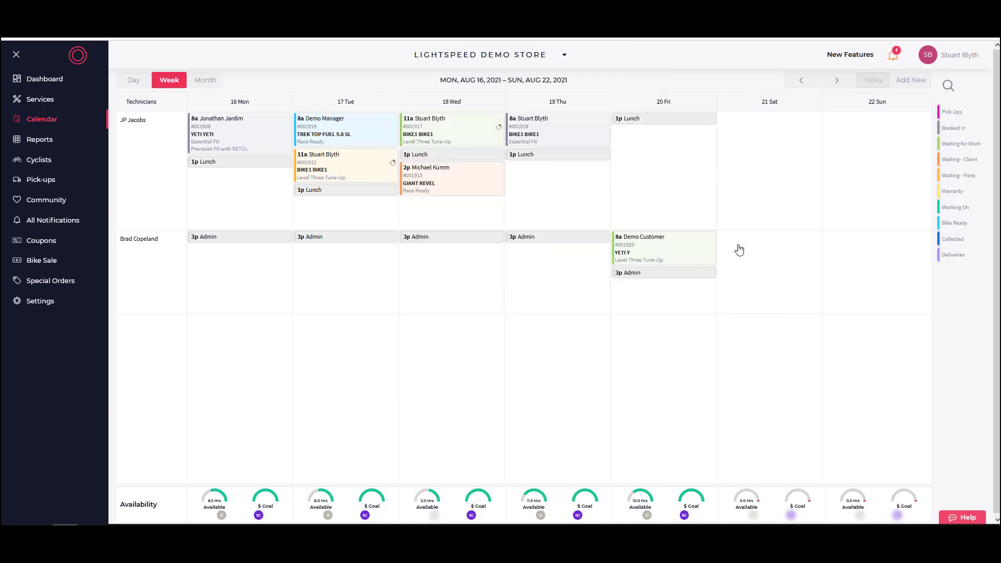
- Open the Waiting for Work message template from the messaging settings
{"action": "left_click", "coordinate": [39, 303]}
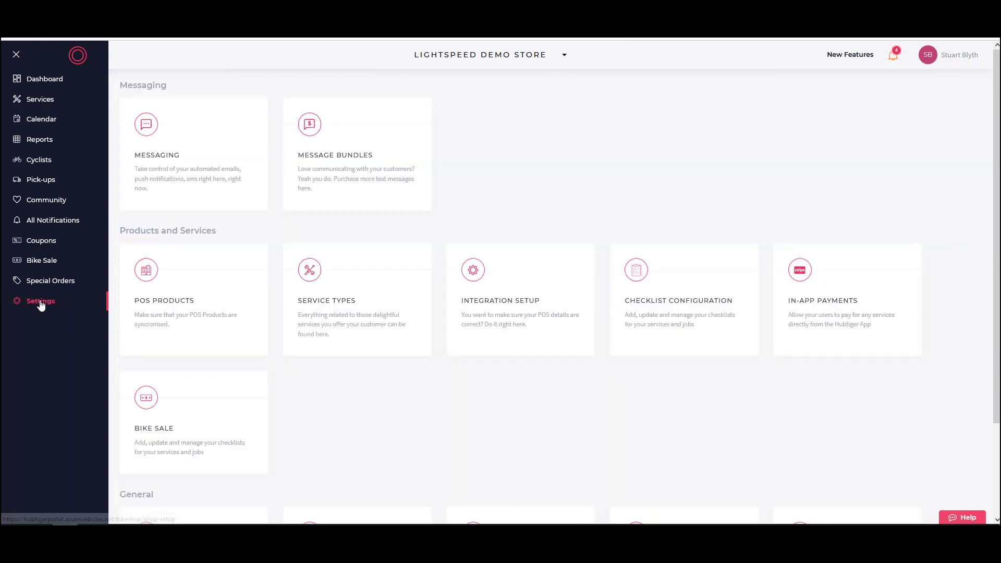
{"action": "left_click", "coordinate": [220, 169]}
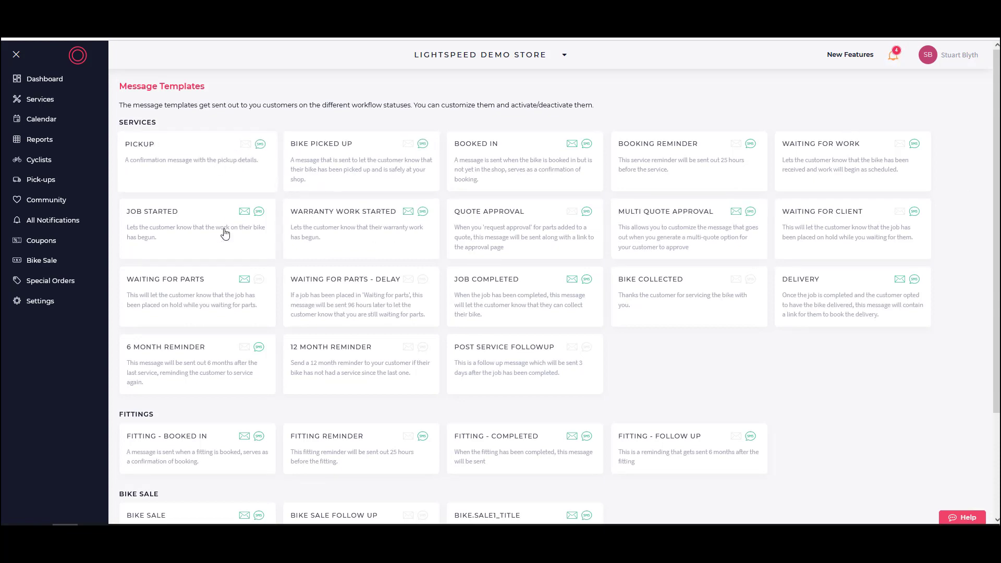
{"action": "left_click", "coordinate": [814, 165]}
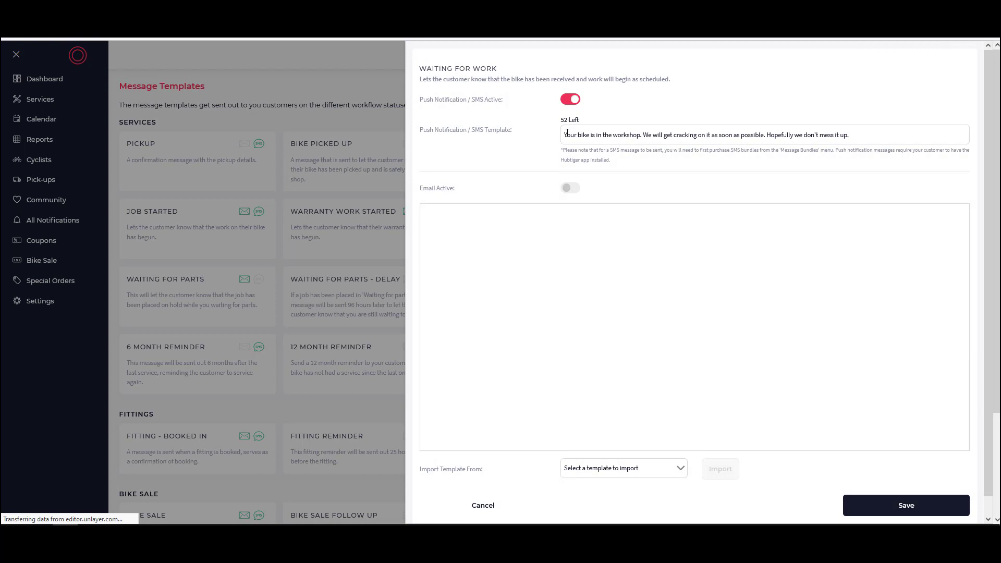
- Replace the template's push notification / SMS text with the sample text "/sakdfja/s;efna;ksl"
{"action": "left_click_drag", "start_coordinate": [567, 134], "coordinate": [850, 135]}
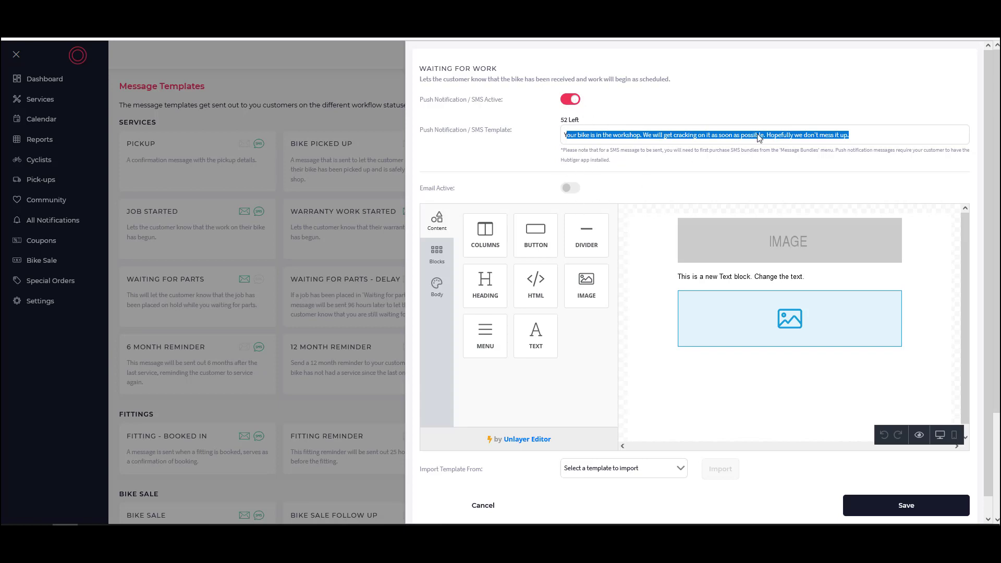
{"action": "left_click_drag", "start_coordinate": [877, 136], "coordinate": [510, 130]}
{"action": "type", "text": "/sakdfja/s;efna;ksl"}
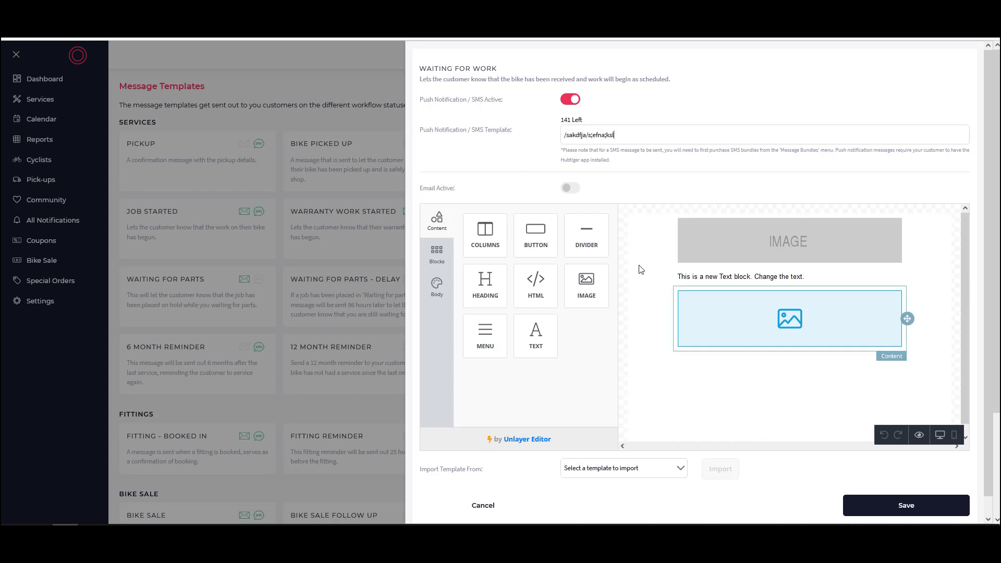
- Activate the email for the Waiting for Work template and add a button block below the image placeholder
{"action": "left_click", "coordinate": [574, 191]}
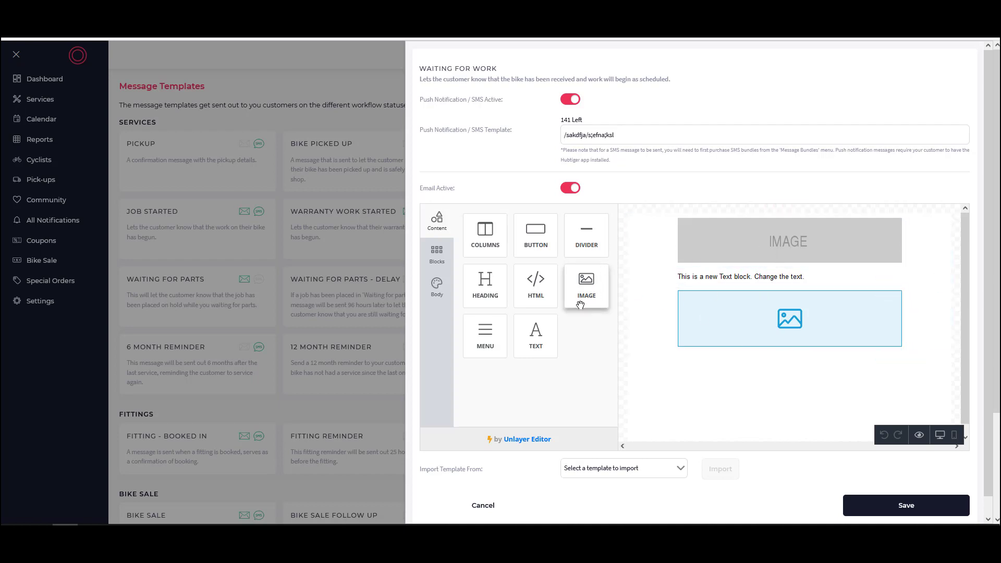
{"action": "left_click_drag", "start_coordinate": [543, 238], "coordinate": [784, 350]}
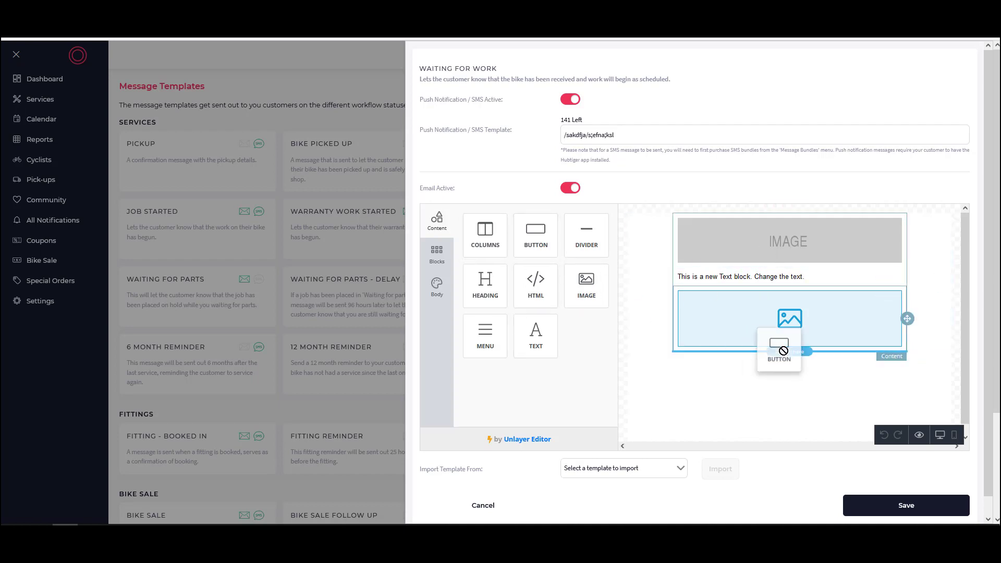
{"action": "left_click_drag", "start_coordinate": [699, 363], "coordinate": [698, 362]}
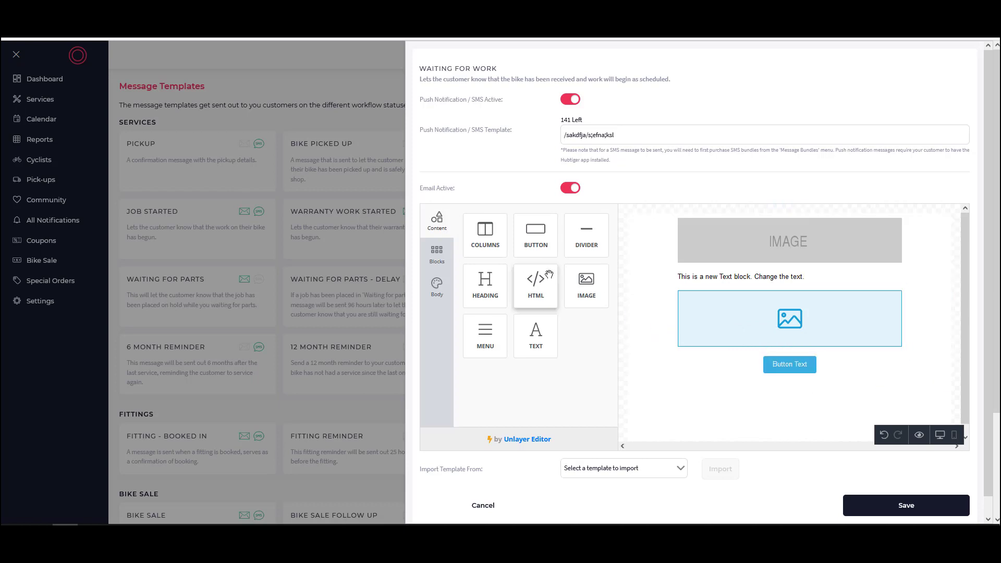
- Add a text block below the button, replace its wording after "This" with "asdfaswfgaqwrgwergf", and leave the template without saving
{"action": "left_click_drag", "start_coordinate": [537, 334], "coordinate": [754, 379]}
{"action": "left_click", "coordinate": [716, 390]}
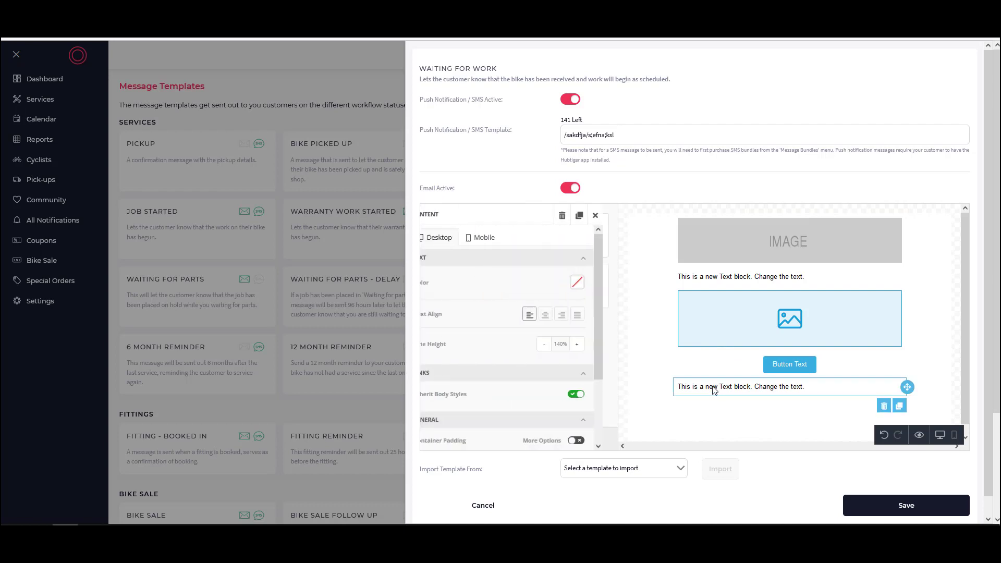
{"action": "left_click", "coordinate": [806, 391]}
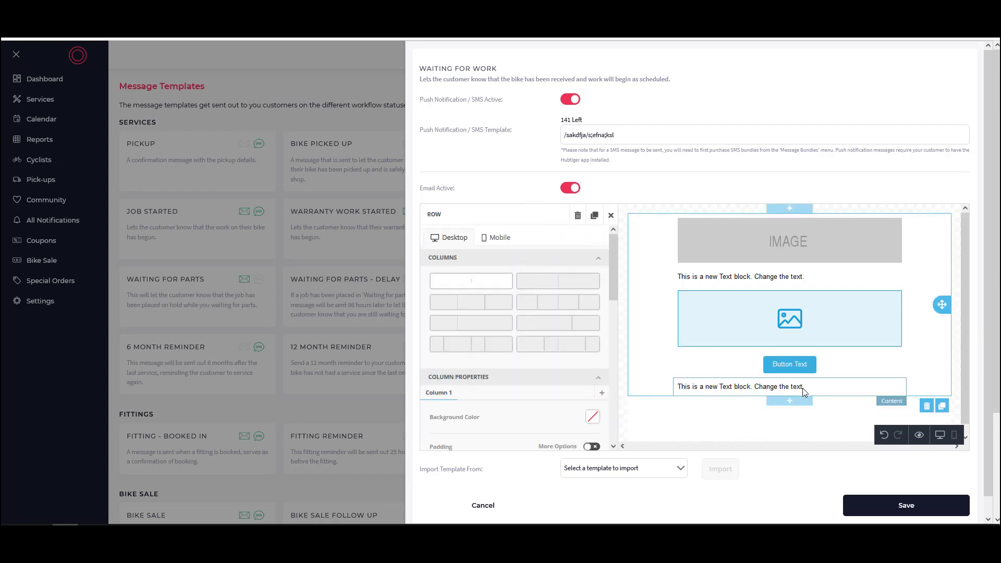
{"action": "left_click", "coordinate": [808, 388]}
{"action": "left_click_drag", "start_coordinate": [808, 387], "coordinate": [691, 388]}
{"action": "type", "text": "asdfaswfgaqwrgwergf"}
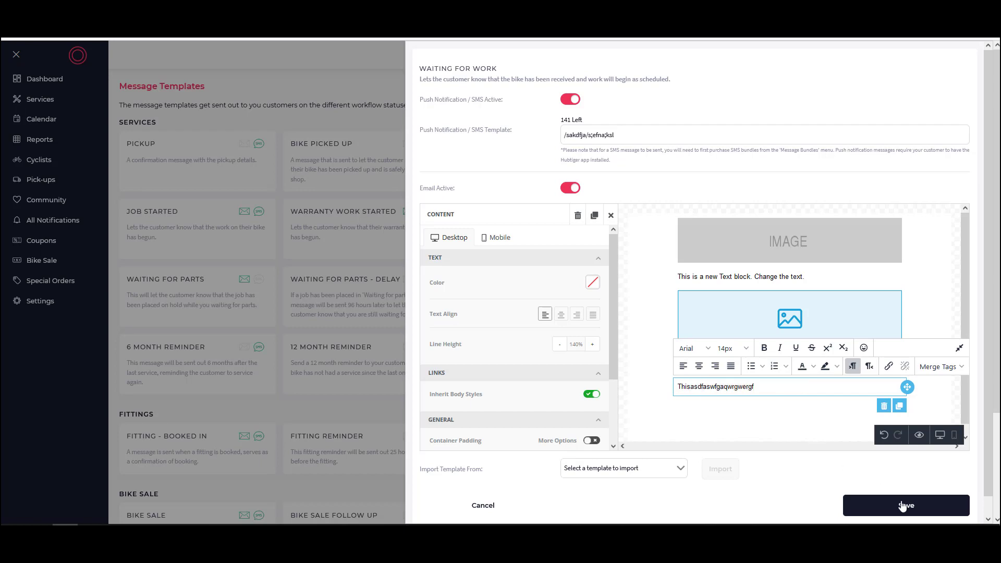
{"action": "left_click", "coordinate": [358, 109]}
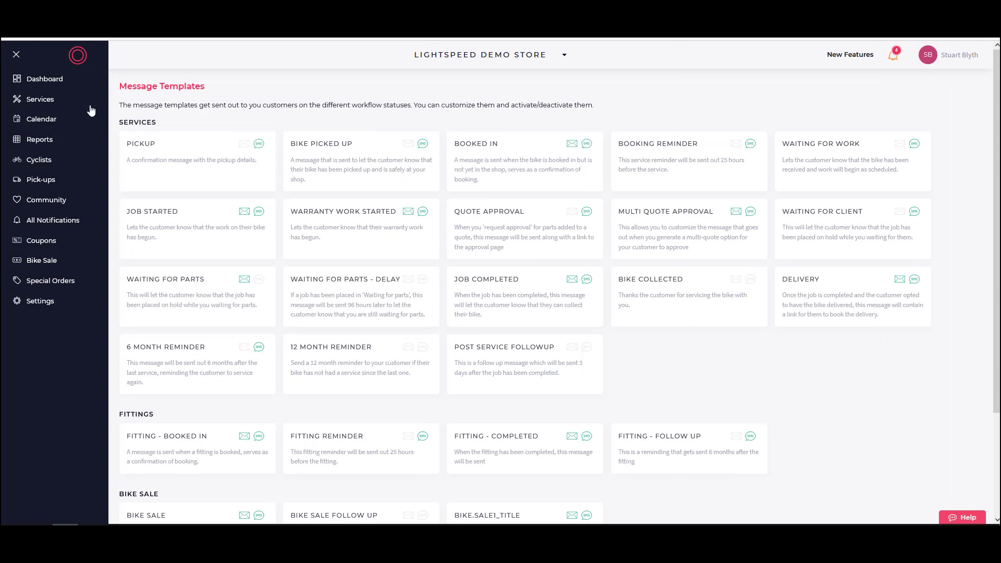
- Return to the calendar, open the job card of the Friday Yeti booking and add Race Ready - $80 to its service types
{"action": "left_click", "coordinate": [48, 121]}
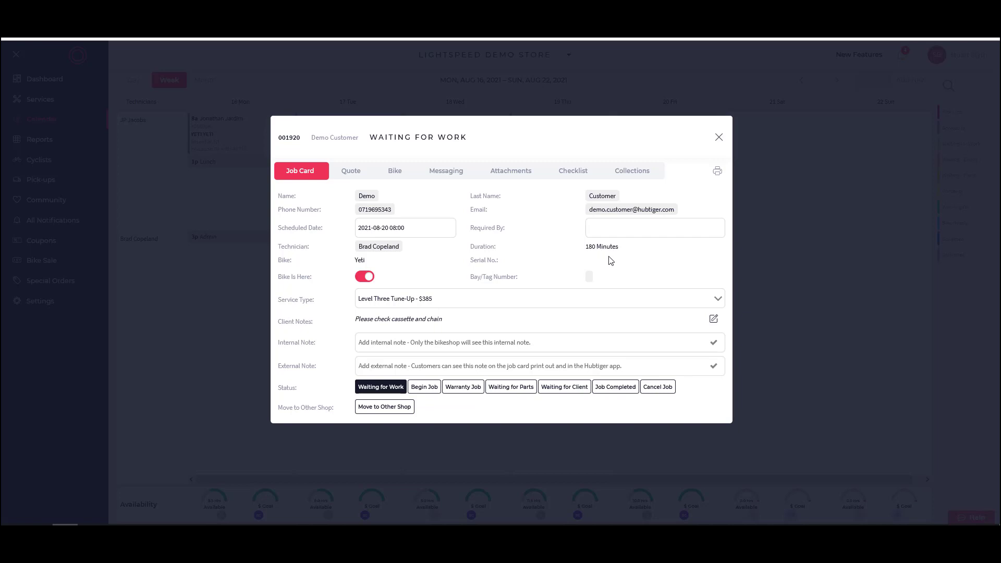
{"action": "left_click", "coordinate": [522, 301]}
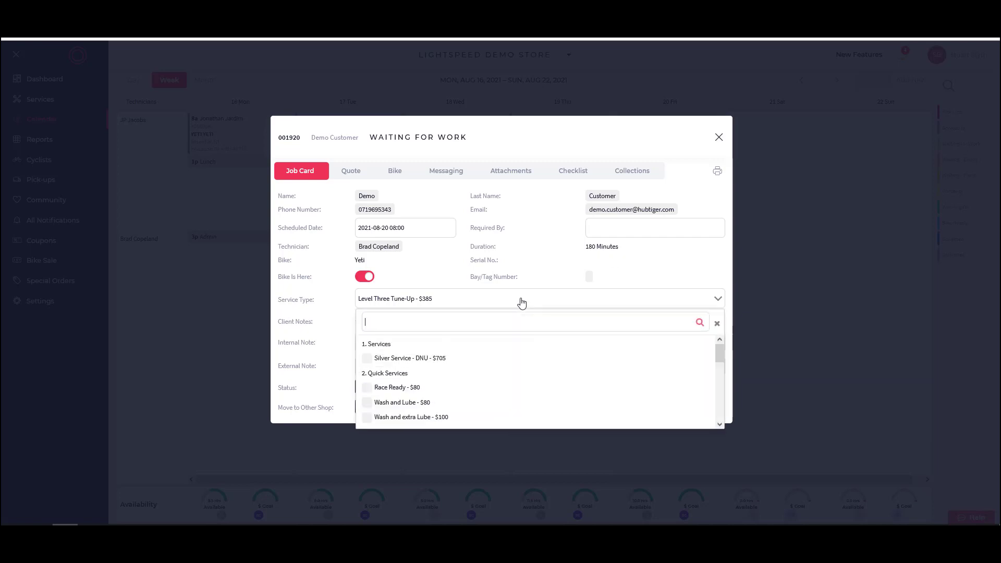
{"action": "left_click", "coordinate": [421, 392]}
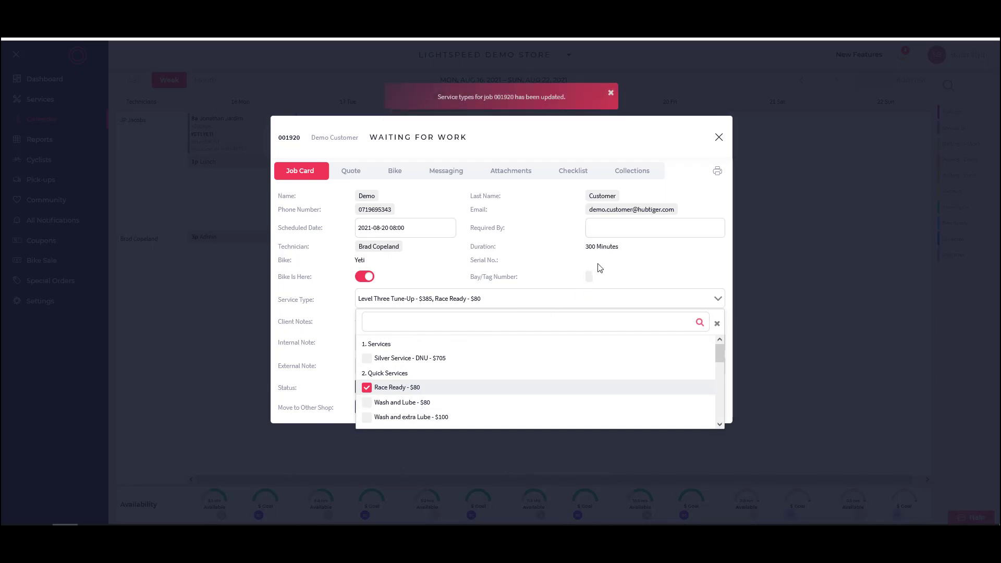
- Remove Race Ready - $80 from the job card's service types, review the client note, and set the job status to Begin Job
{"action": "left_click", "coordinate": [390, 389]}
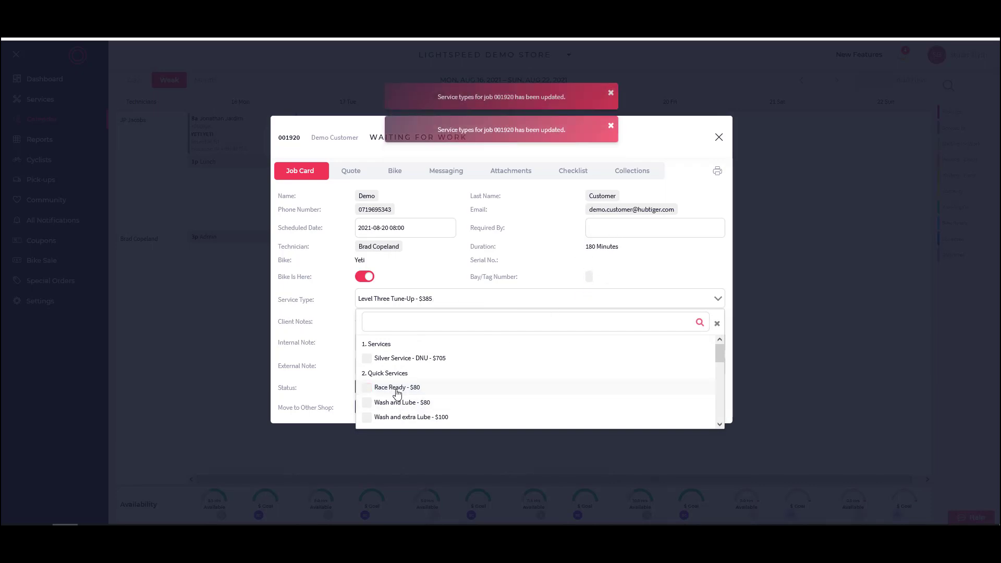
{"action": "left_click", "coordinate": [658, 277]}
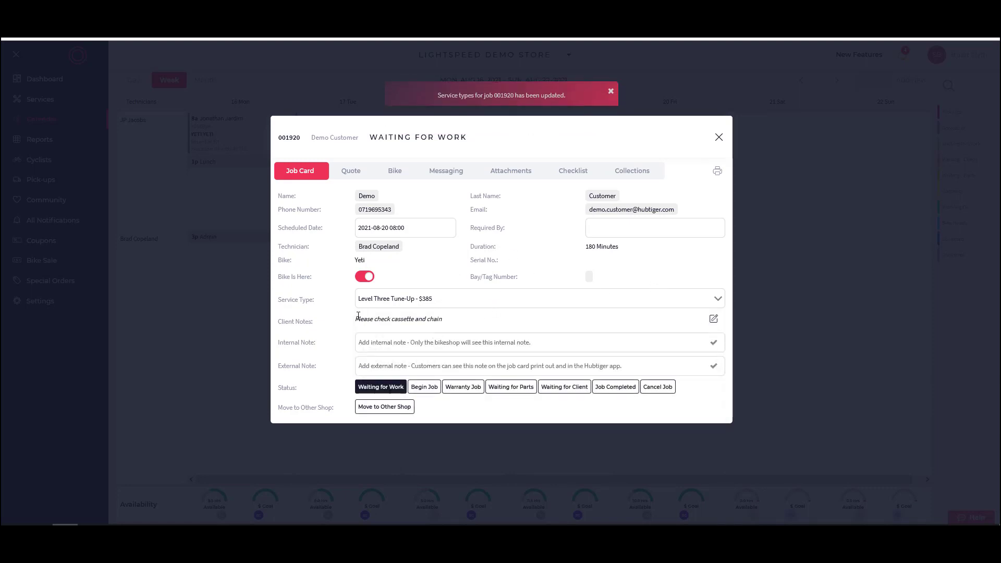
{"action": "left_click_drag", "start_coordinate": [356, 320], "coordinate": [447, 323]}
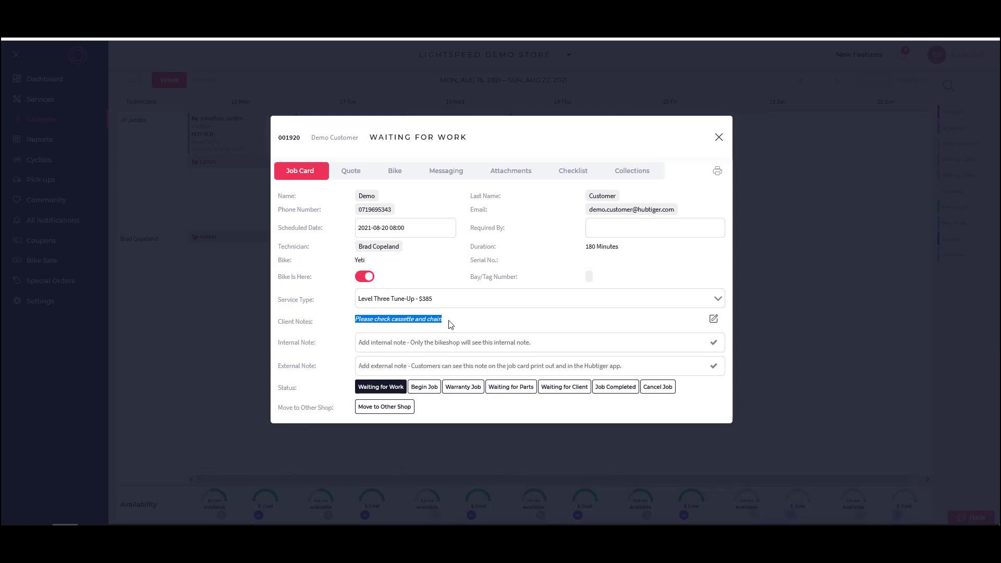
{"action": "left_click", "coordinate": [425, 388]}
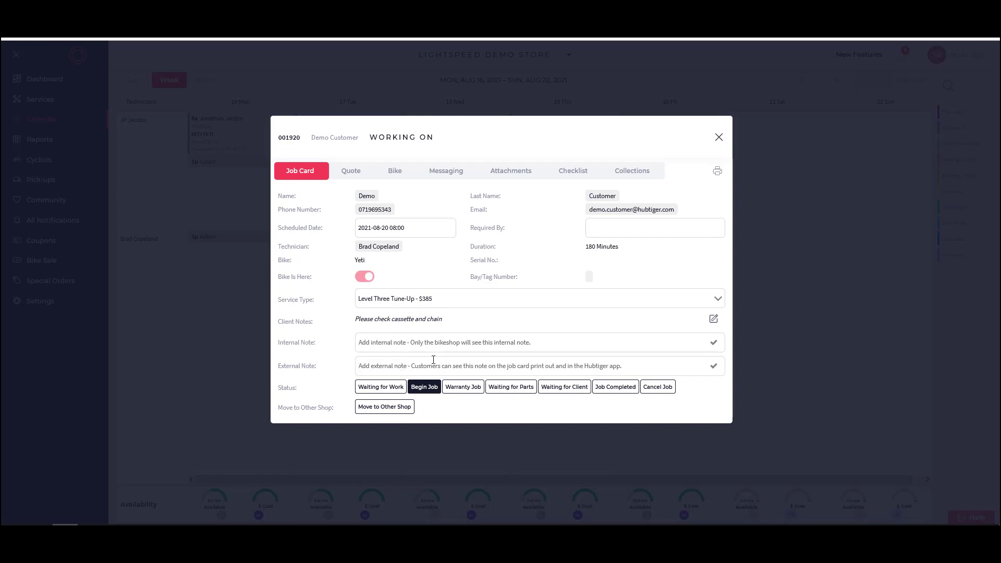
- Add two external notes to the job card: "cassette is worn - need to replace" and "Chain also very worn"
{"action": "type", "text": "cassette is"}
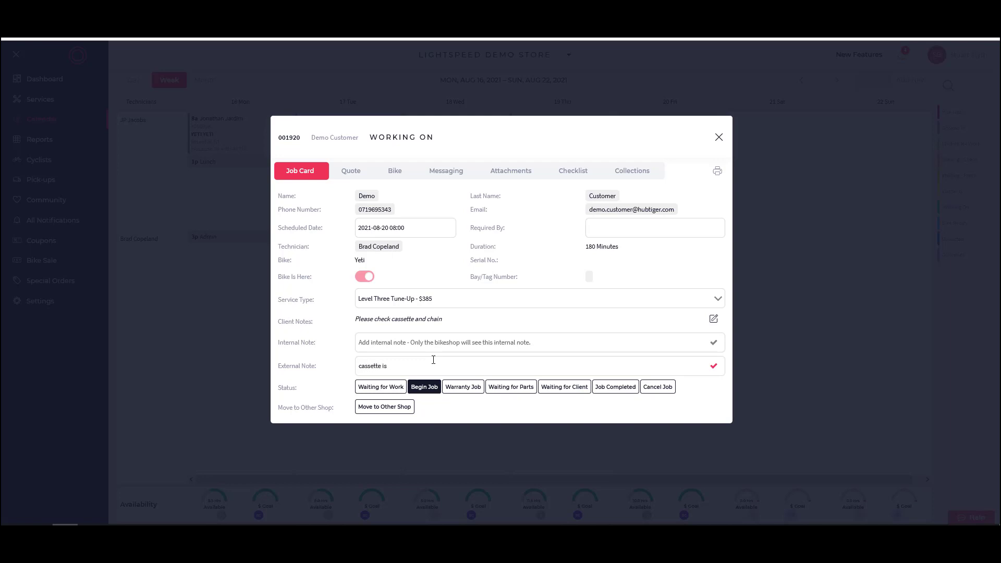
{"action": "type", "text": " worn - need to replace"}
{"action": "key", "text": "Return"}
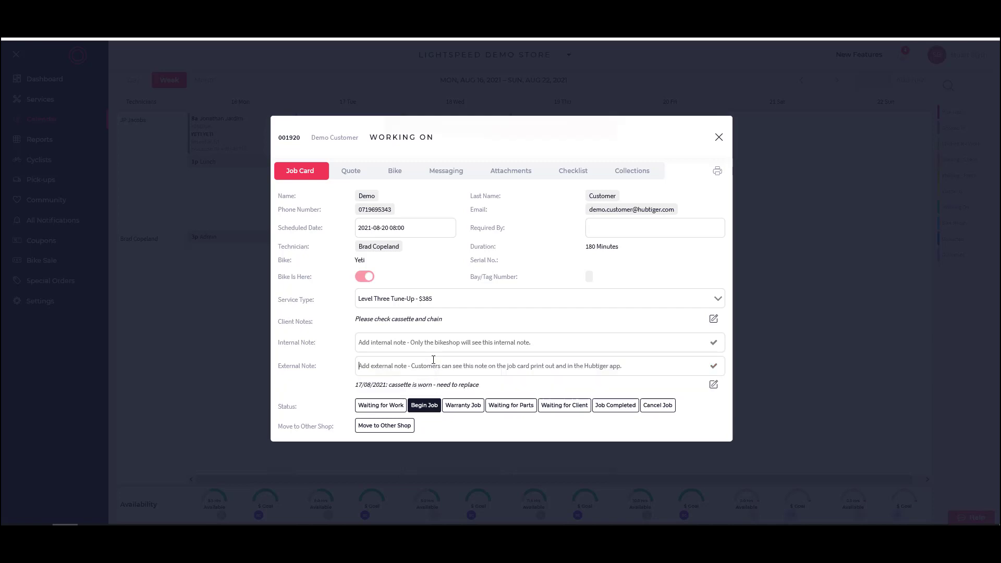
{"action": "type", "text": "Chain"}
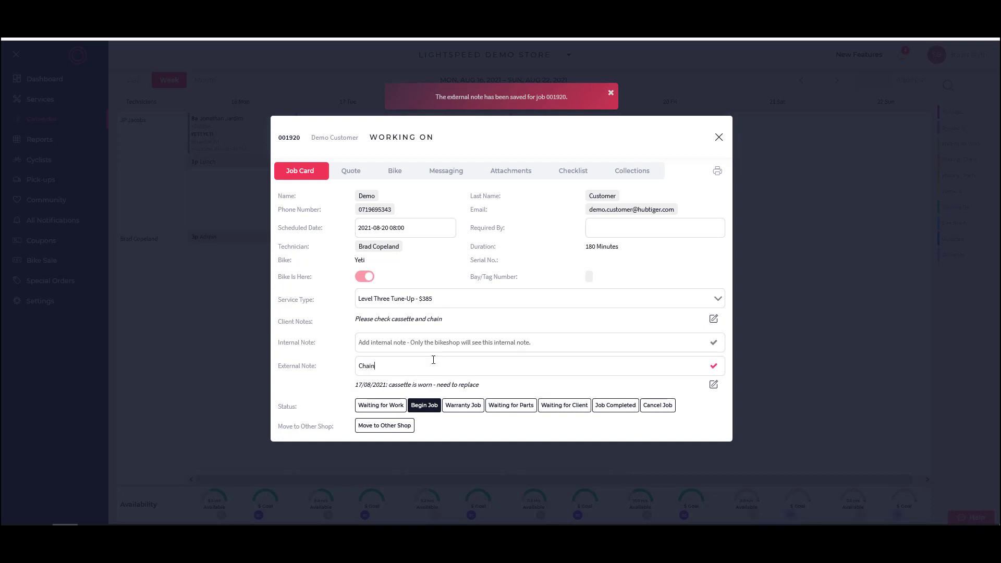
{"action": "type", "text": " also "}
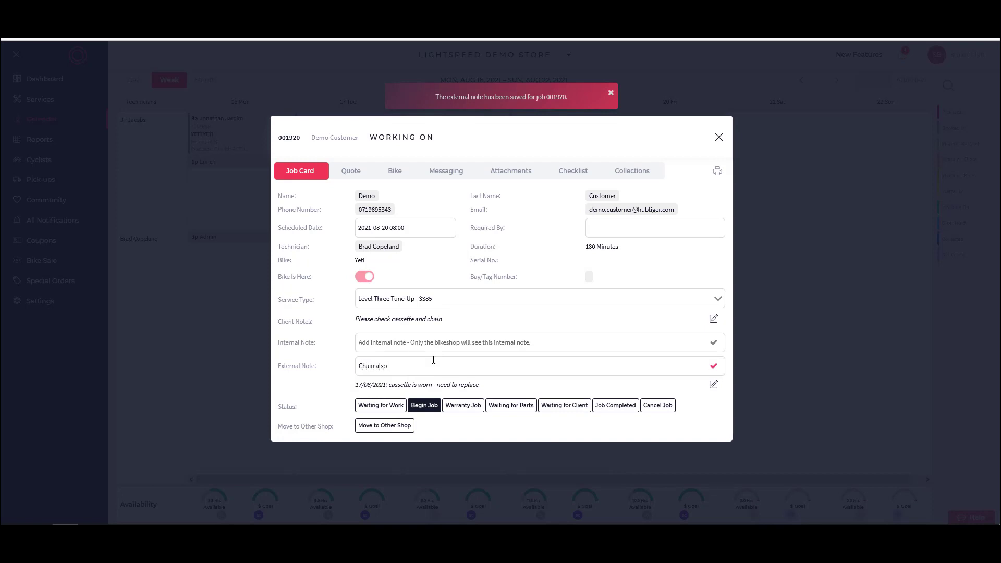
{"action": "type", "text": "very worn"}
{"action": "key", "text": "Return"}
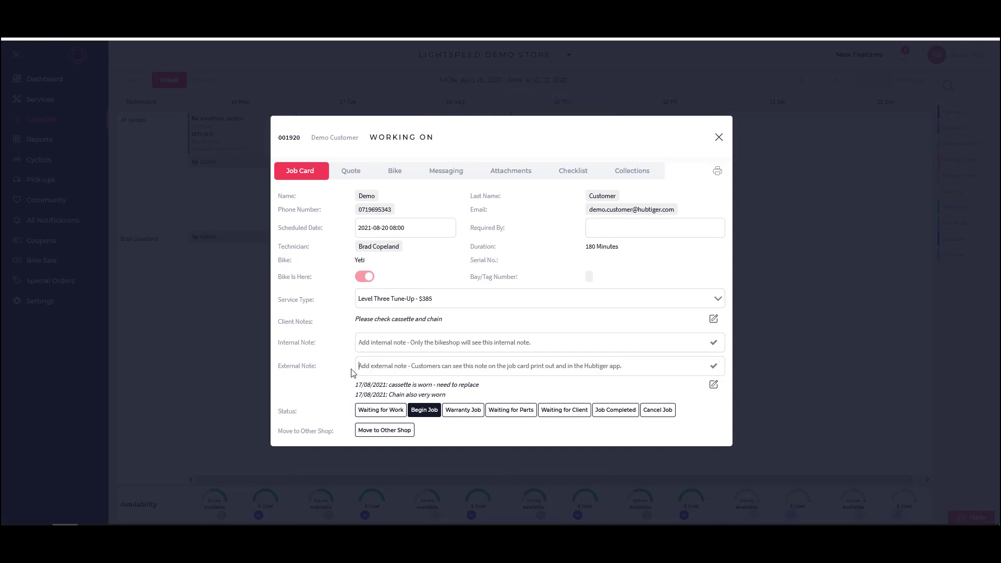
- View the bike's details, then send the customer the message "Hi Demo Customer, we need to replace your cassette and chain. Will send quote shortly"
{"action": "left_click", "coordinate": [395, 171]}
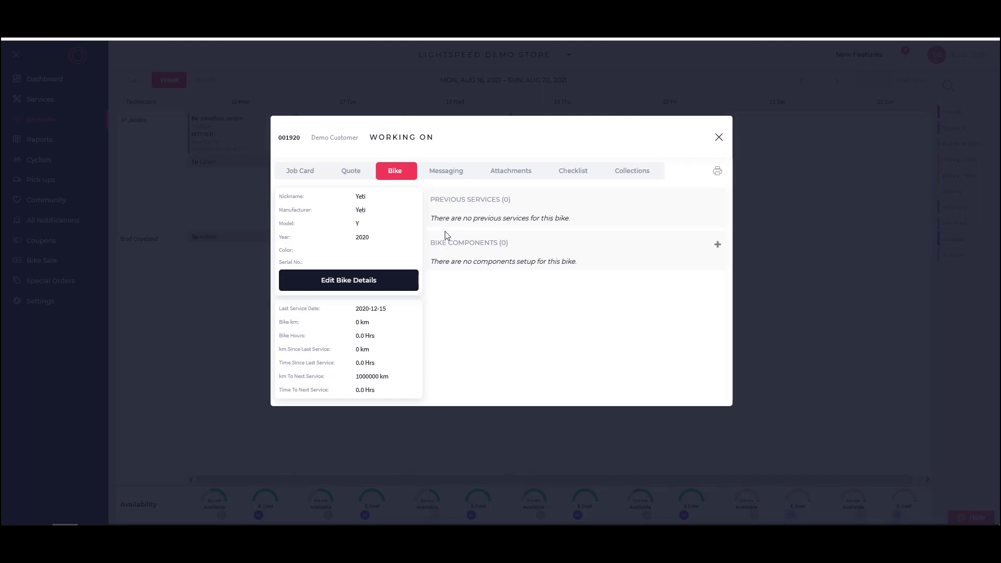
{"action": "left_click", "coordinate": [449, 171]}
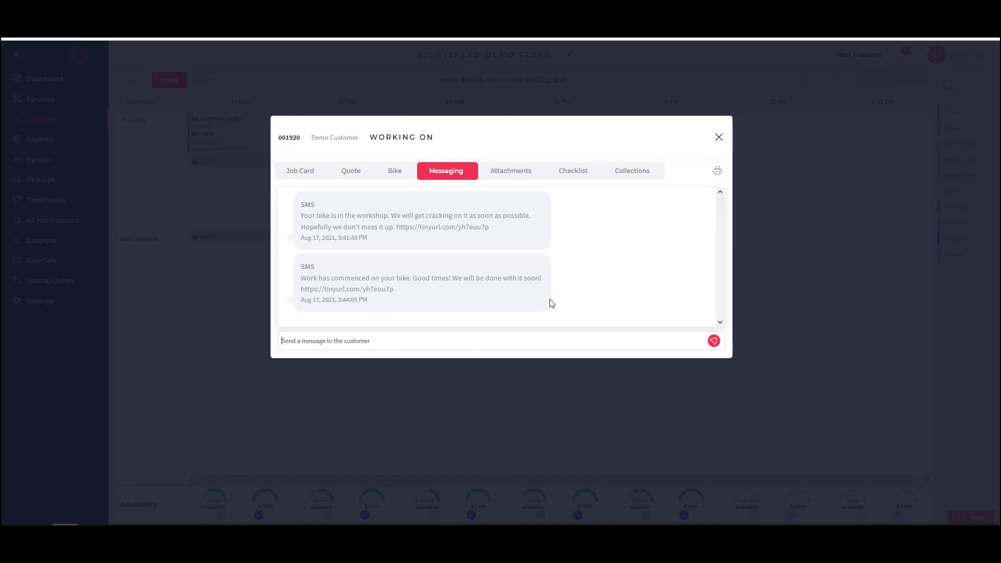
{"action": "type", "text": "Hi Demo Custo"}
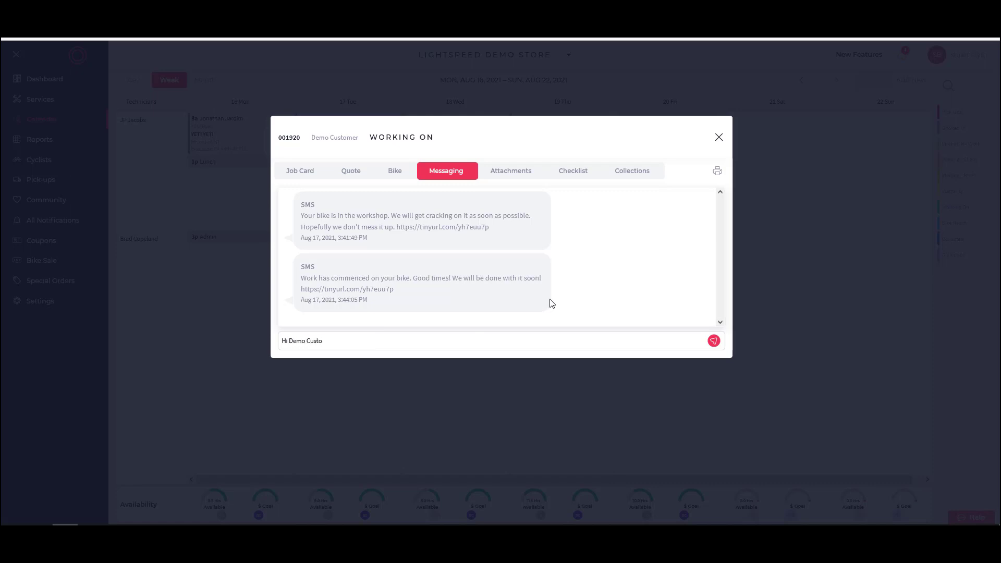
{"action": "type", "text": "mer, we need to replace your cassette and chain. Will send quo"}
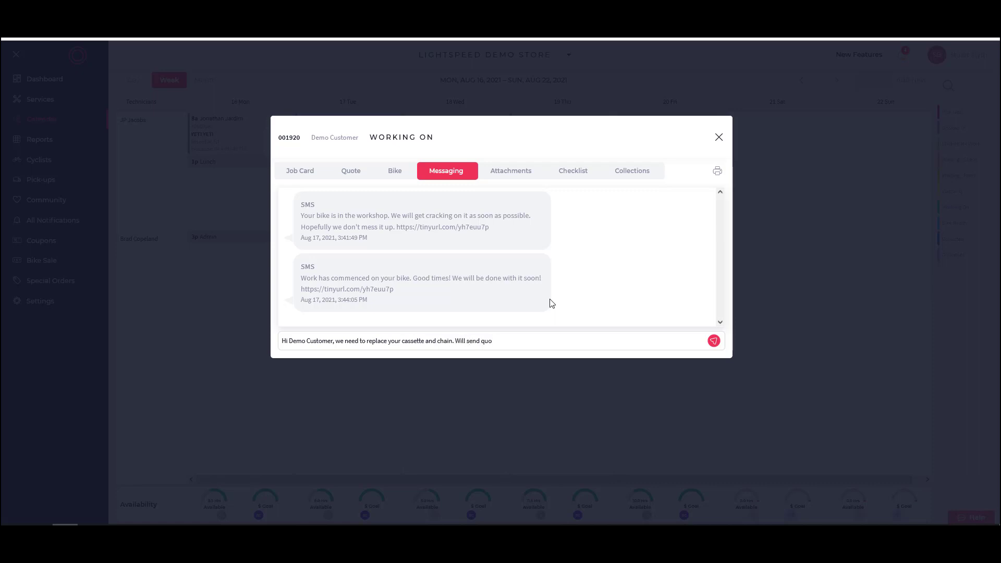
{"action": "type", "text": "tly"}
{"action": "key", "text": "Return"}
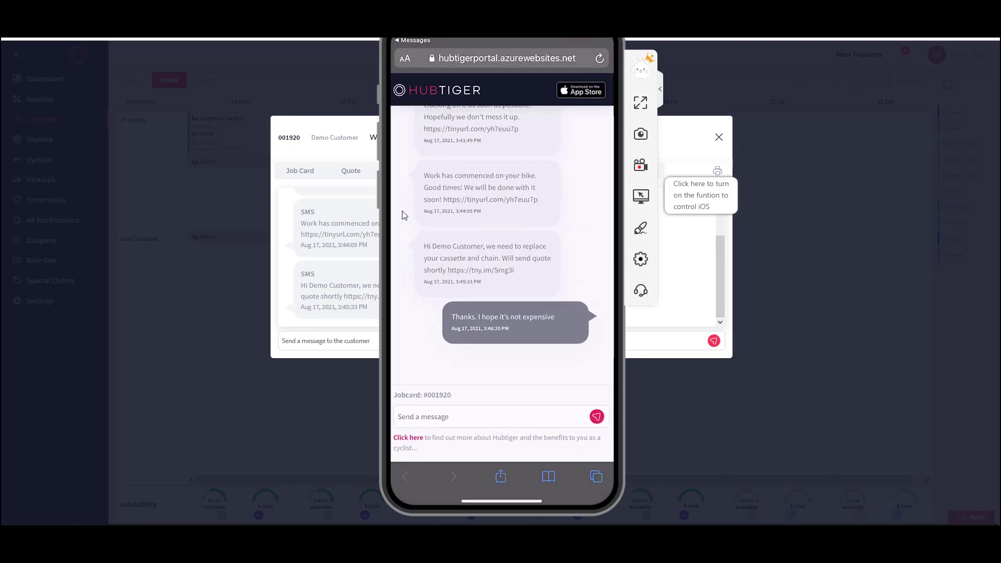
- Dismiss the phone mirror, close the job card, and open the customer's reply from the newest notification
{"action": "left_click", "coordinate": [680, 134]}
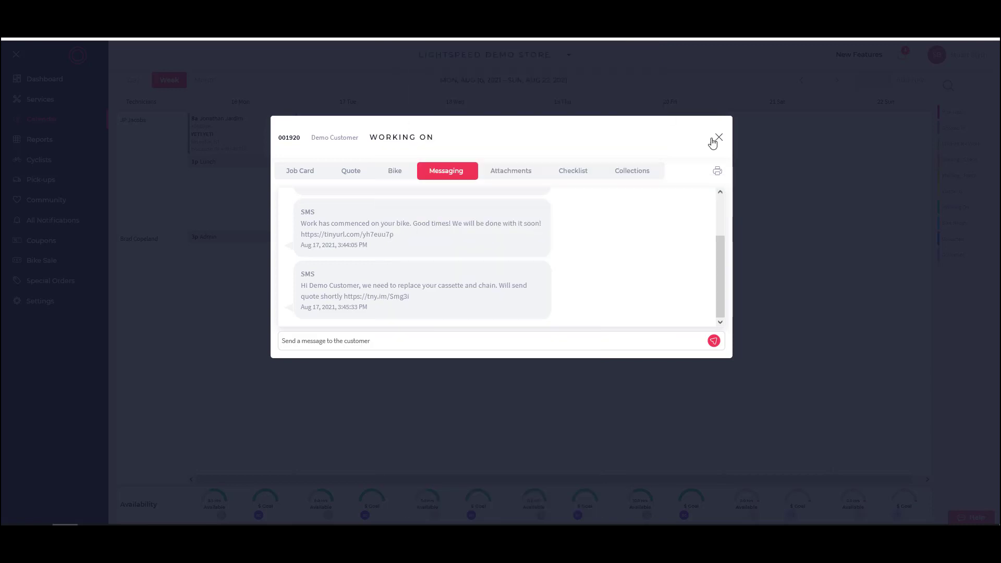
{"action": "left_click", "coordinate": [719, 138]}
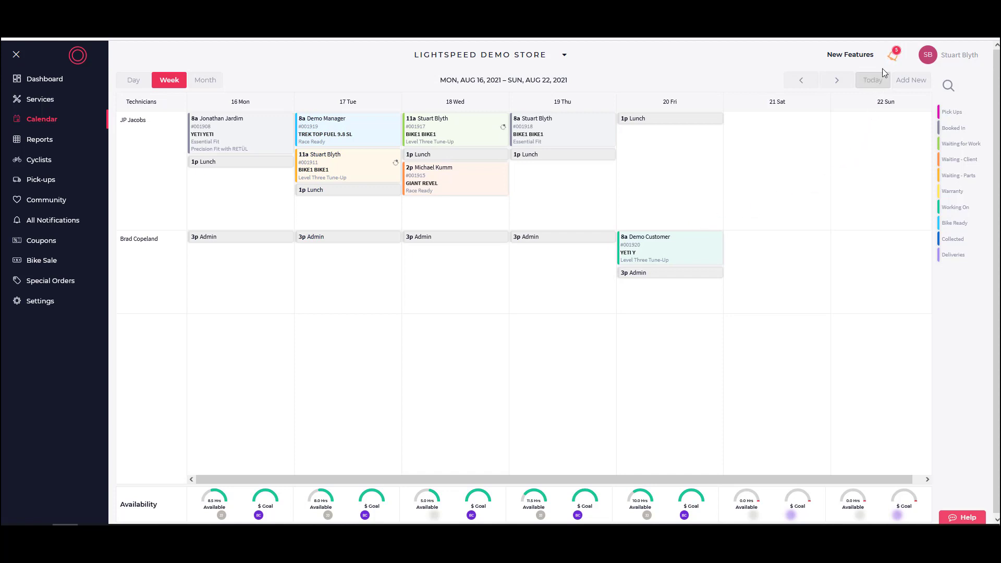
{"action": "left_click", "coordinate": [892, 59]}
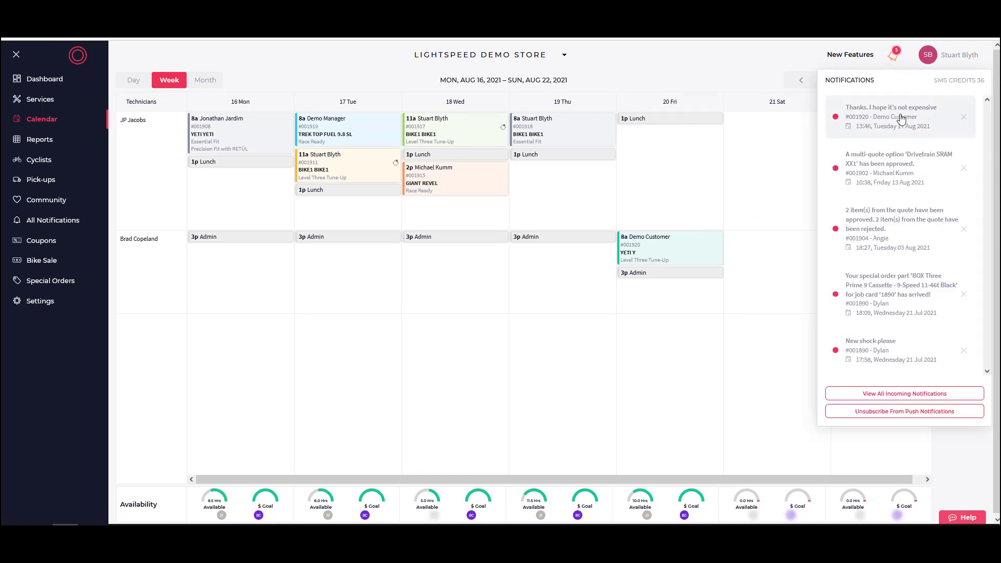
{"action": "left_click", "coordinate": [902, 118]}
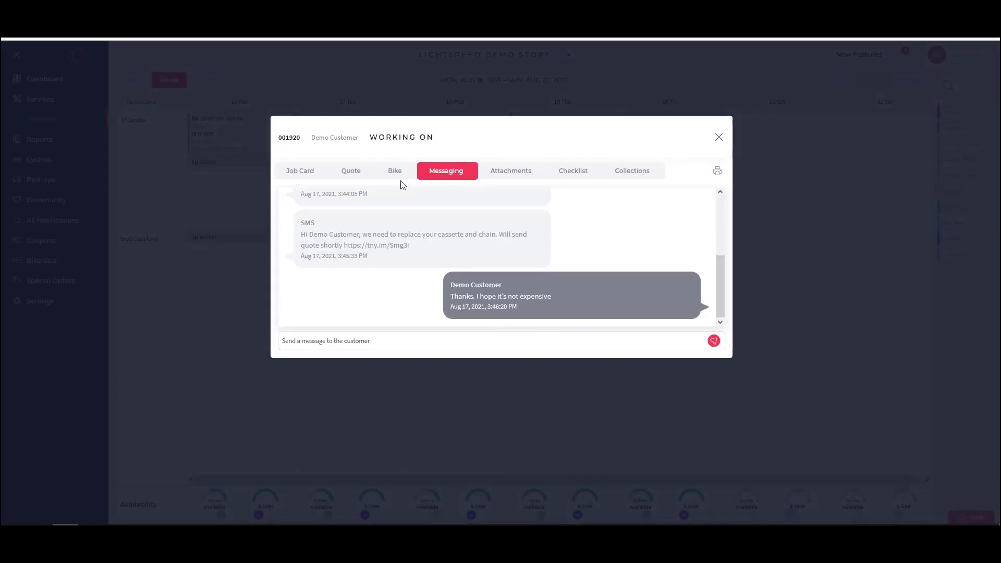
- Attach image.jpg to the job card from the mirrored phone using the attachments QR code, and preview the uploaded image
{"action": "left_click", "coordinate": [516, 176]}
{"action": "mouse_move", "coordinate": [218, 525]}
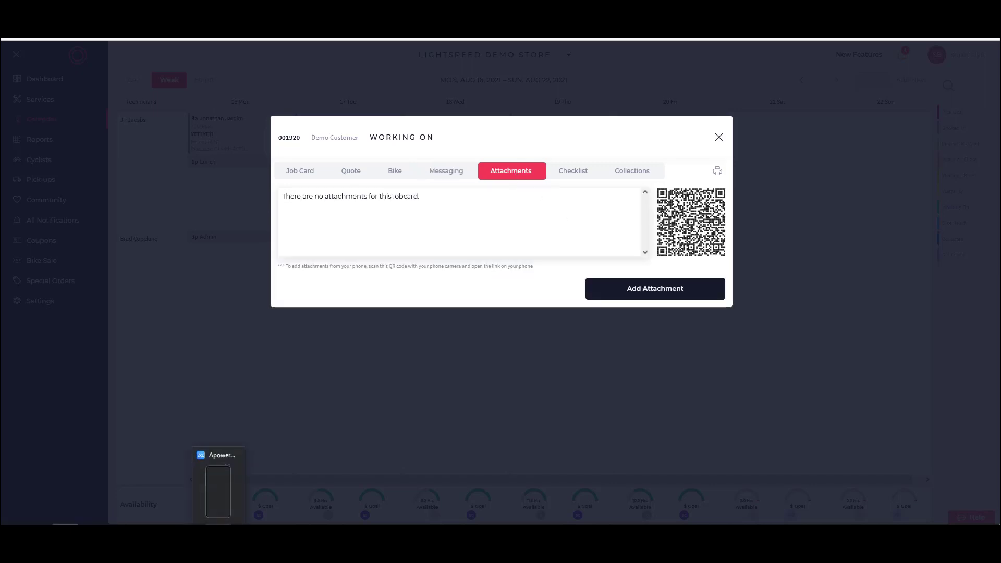
{"action": "left_click", "coordinate": [218, 490]}
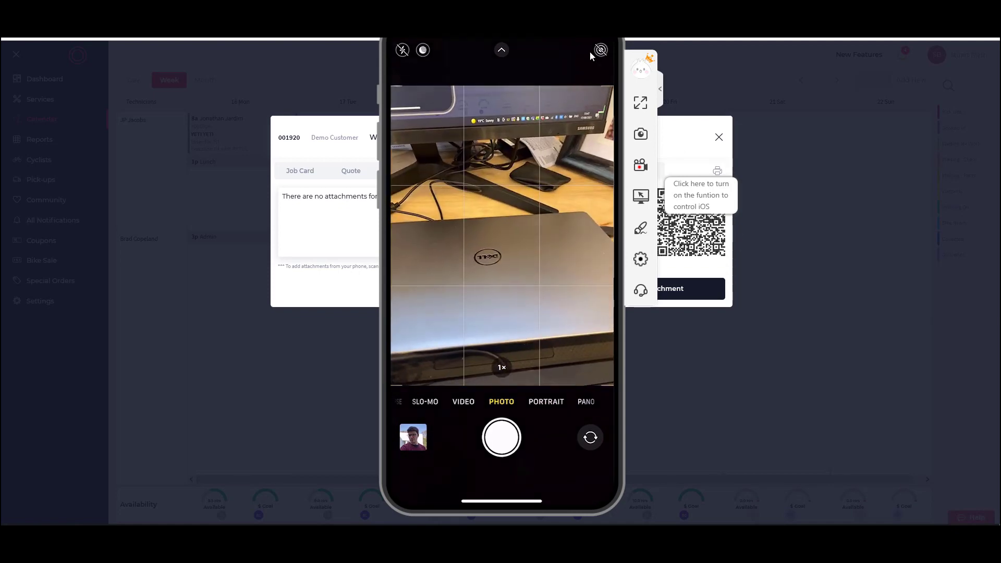
{"action": "left_click_drag", "start_coordinate": [619, 53], "coordinate": [451, 61]}
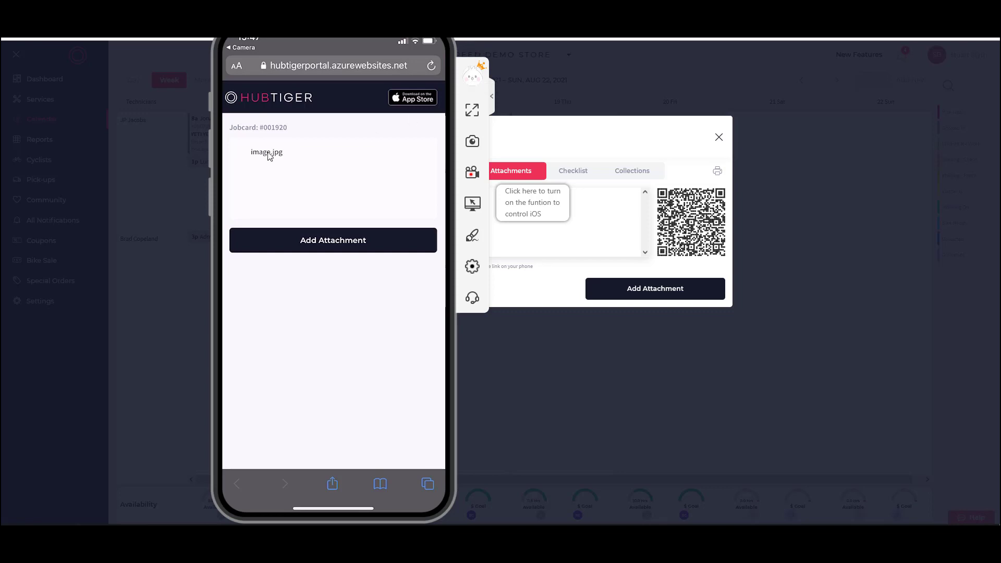
{"action": "left_click", "coordinate": [546, 124]}
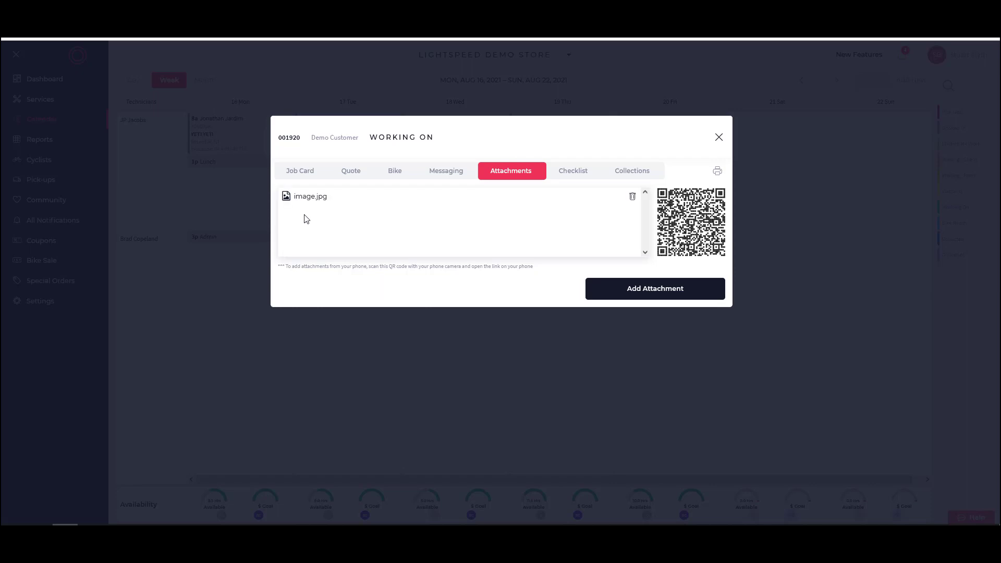
{"action": "left_click", "coordinate": [299, 200]}
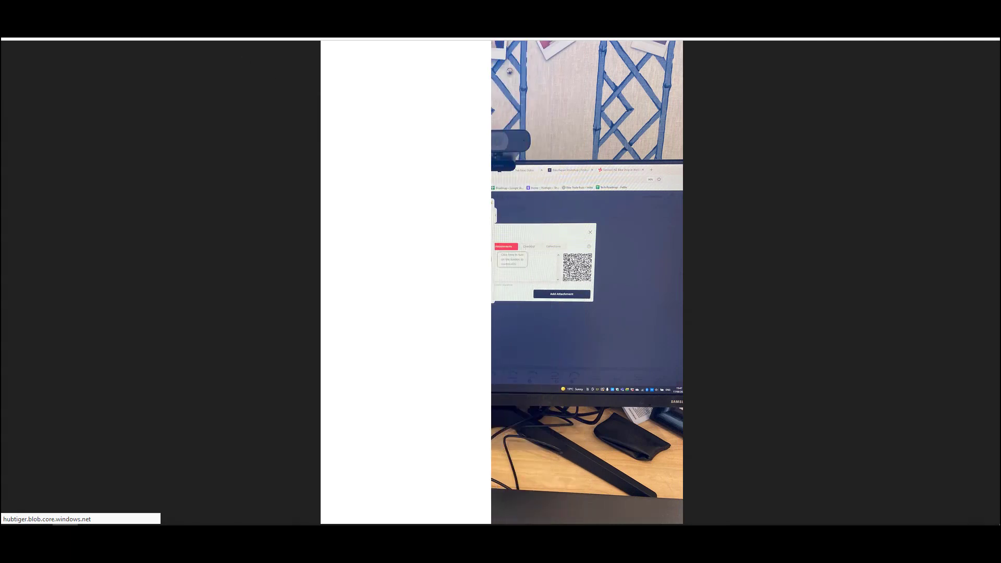
{"action": "key", "text": "Escape"}
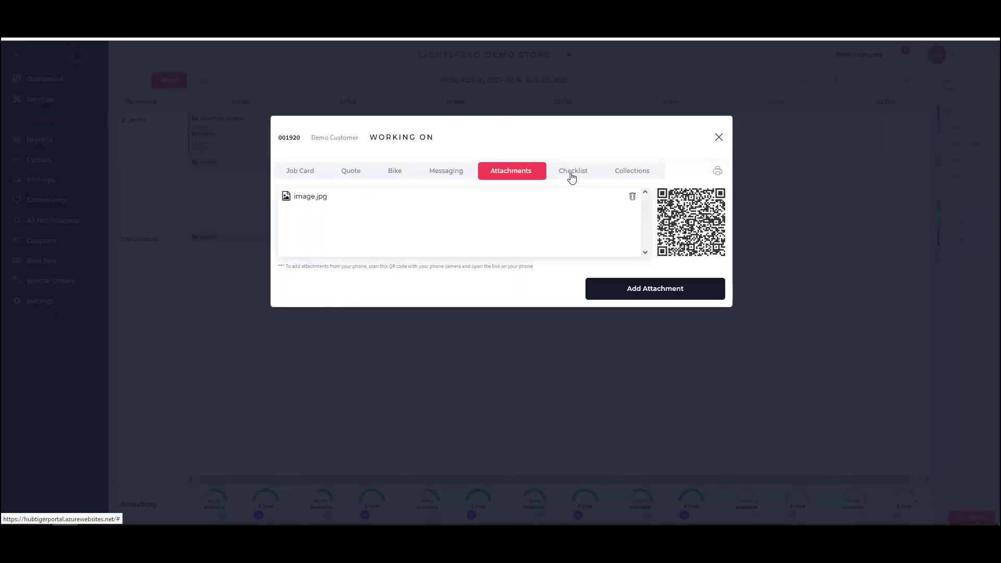
- Tick all Mandatory Checklist items: chain stretch, front and rear tyre pressure, front and rear tyre wear, and Wash bike
{"action": "left_click", "coordinate": [571, 173]}
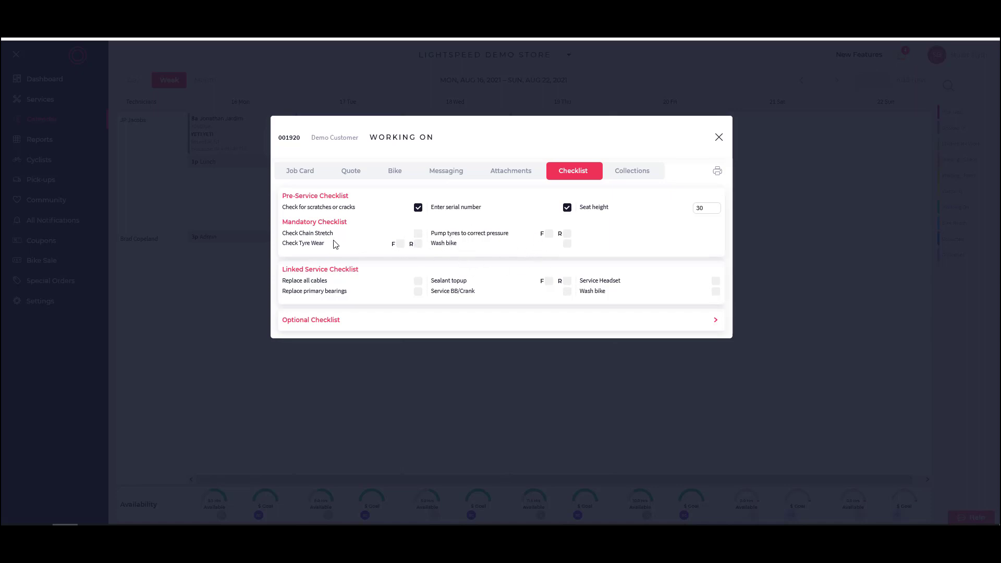
{"action": "left_click", "coordinate": [419, 233]}
{"action": "left_click", "coordinate": [549, 234]}
{"action": "left_click", "coordinate": [568, 234]}
{"action": "left_click", "coordinate": [400, 245]}
{"action": "left_click", "coordinate": [418, 245]}
{"action": "left_click", "coordinate": [567, 244]}
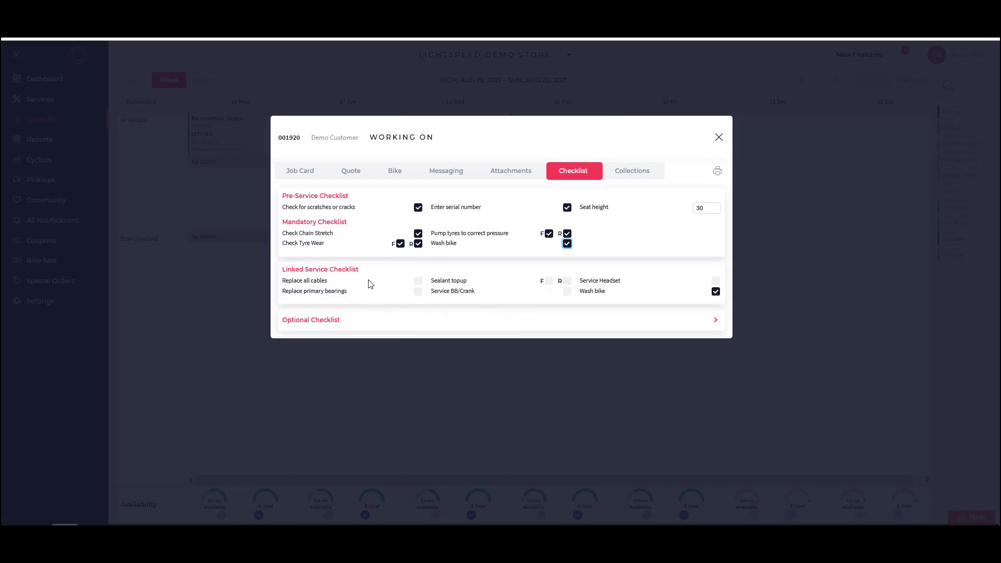
- Tick cables, primary bearings, front and rear sealant topup, BB/Crank and headset in the Linked Service Checklist, and expand the Optional Checklist
{"action": "left_click", "coordinate": [418, 283]}
{"action": "left_click", "coordinate": [418, 293]}
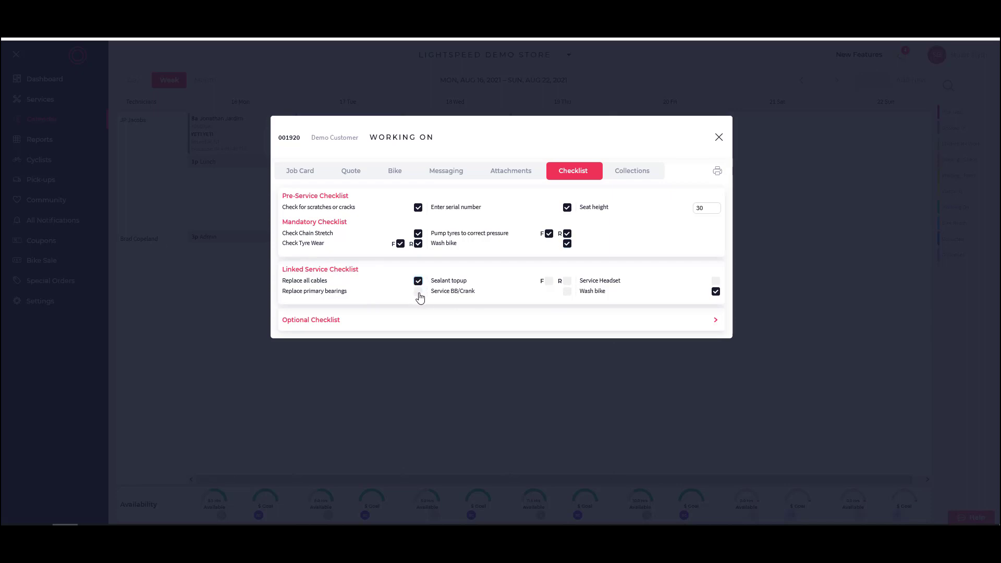
{"action": "left_click", "coordinate": [549, 282]}
{"action": "left_click", "coordinate": [567, 282]}
{"action": "left_click", "coordinate": [567, 292]}
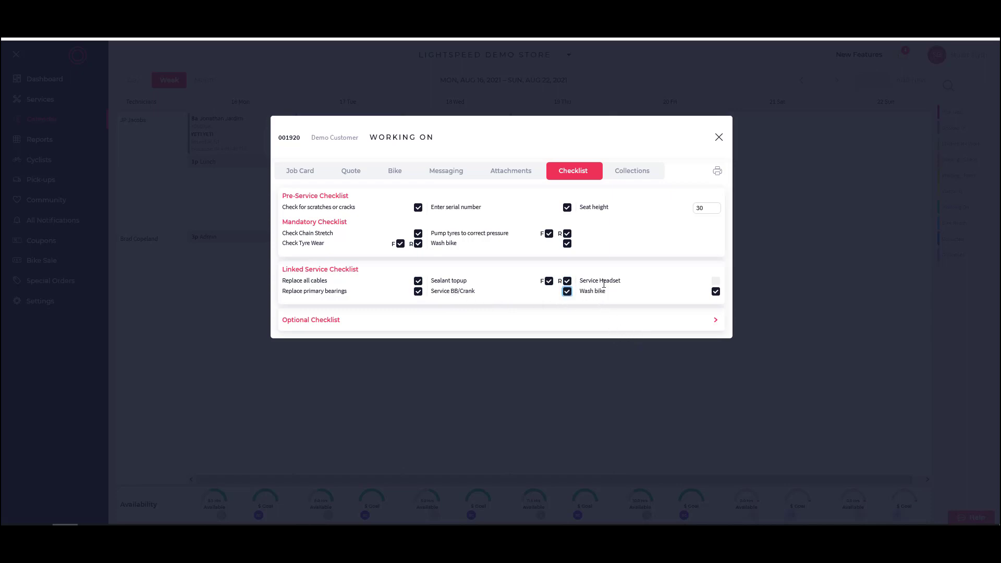
{"action": "left_click", "coordinate": [716, 281]}
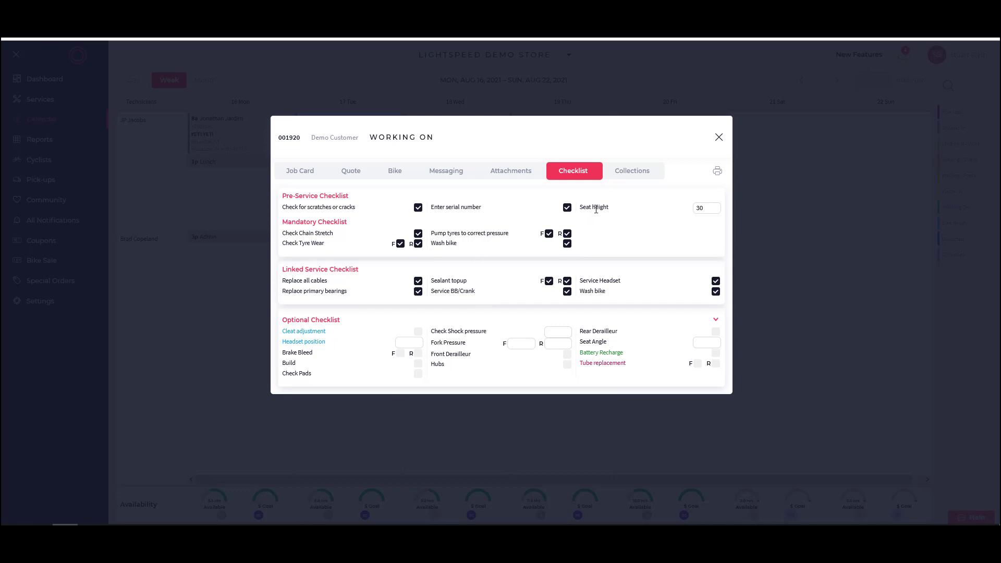
- In the job's quote, set the price of the Level Three Tune-Up line to 250 and save it
{"action": "left_click", "coordinate": [354, 172]}
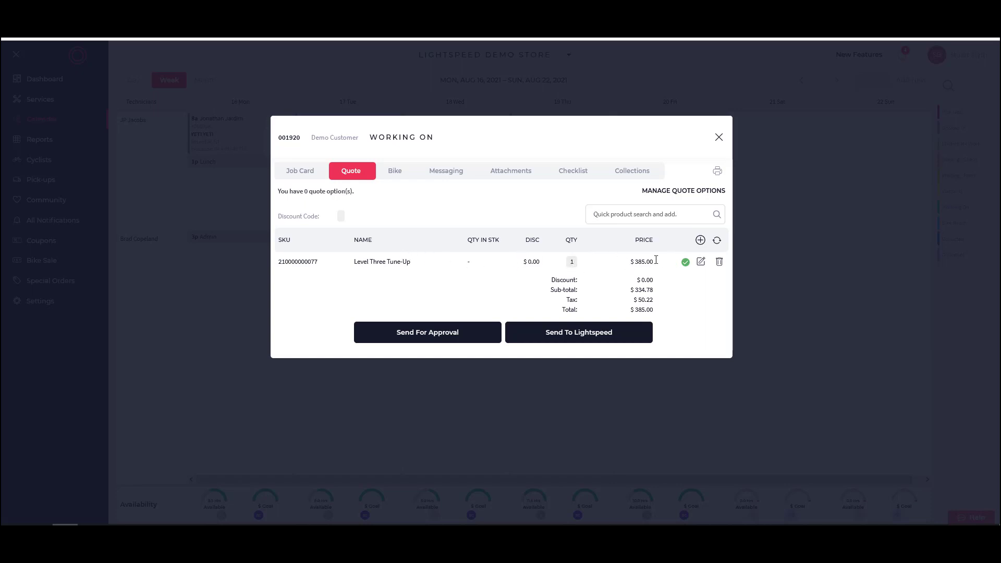
{"action": "left_click", "coordinate": [701, 261]}
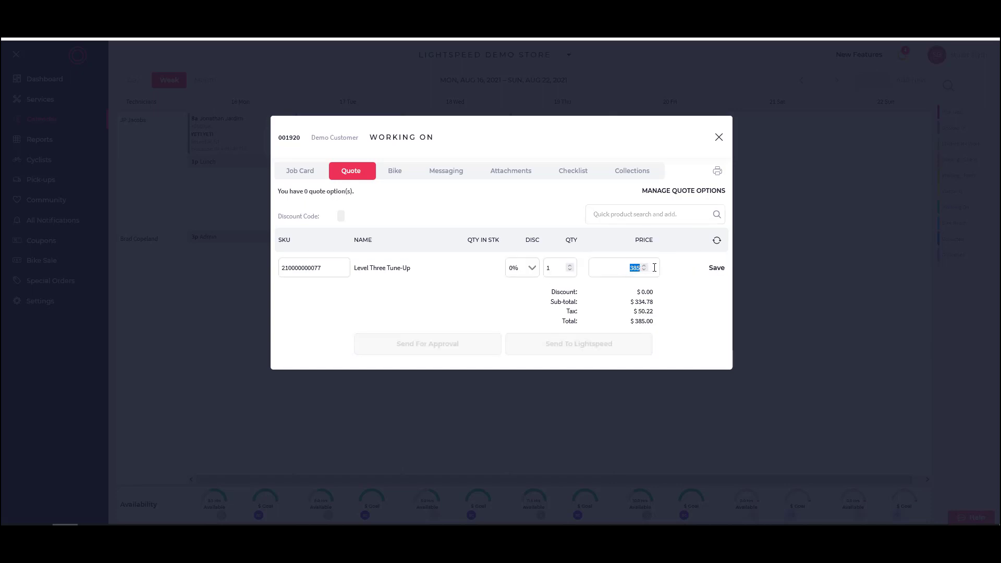
{"action": "type", "text": "250"}
{"action": "left_click", "coordinate": [717, 268]}
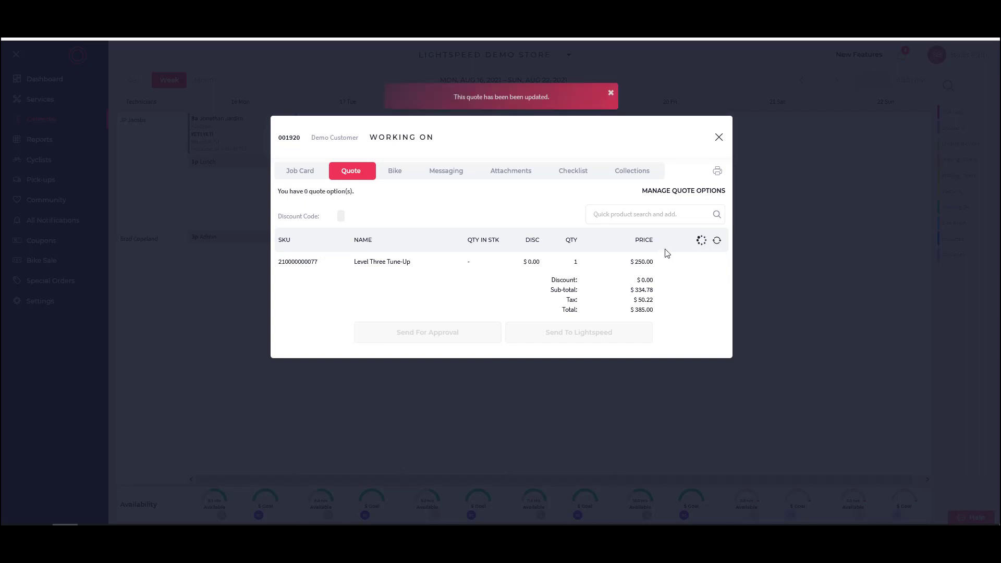
- Search the products for "chain" and add Shimano Ultegra CN-6701 chains to the quote
{"action": "left_click", "coordinate": [630, 219]}
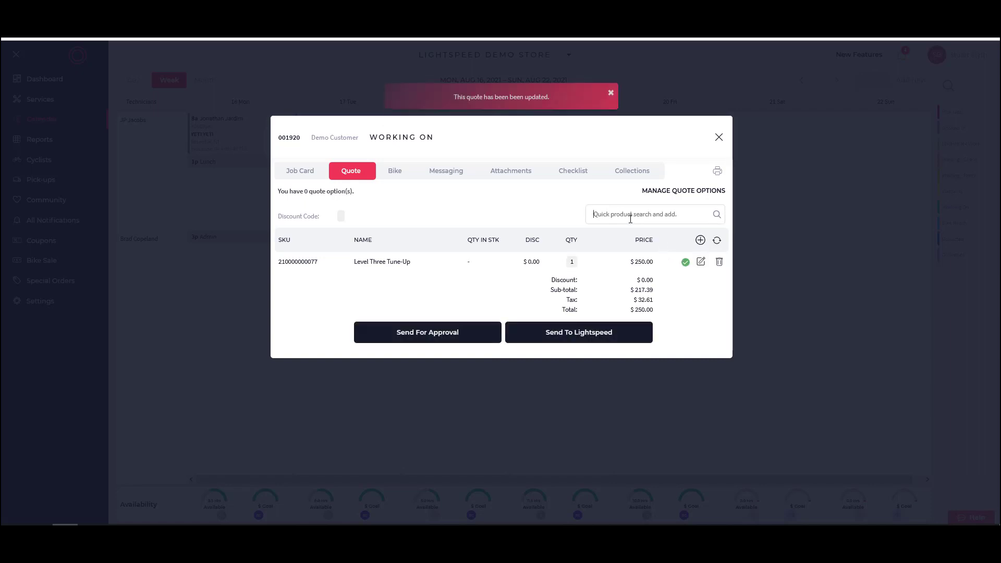
{"action": "type", "text": "chain"}
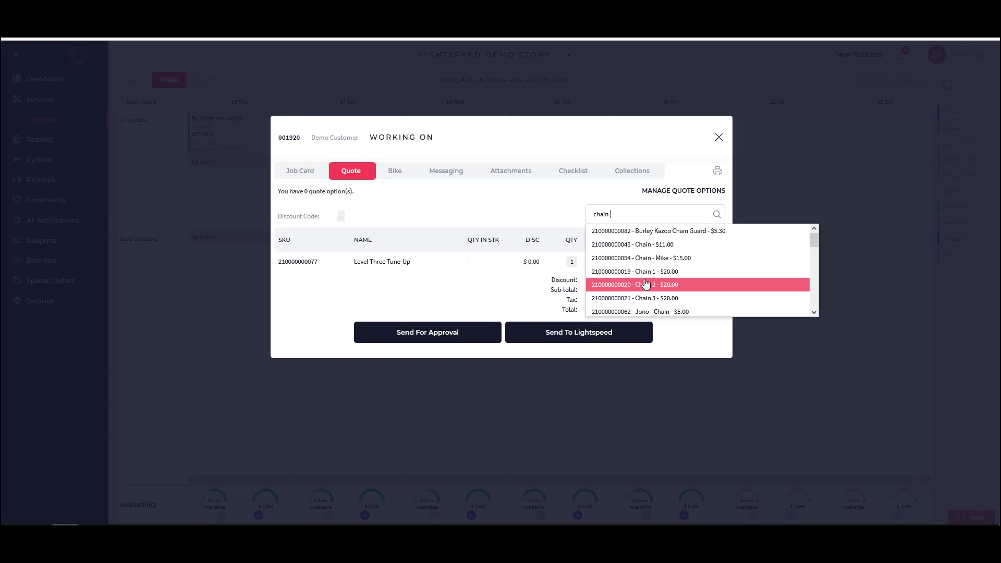
{"action": "left_click", "coordinate": [814, 313]}
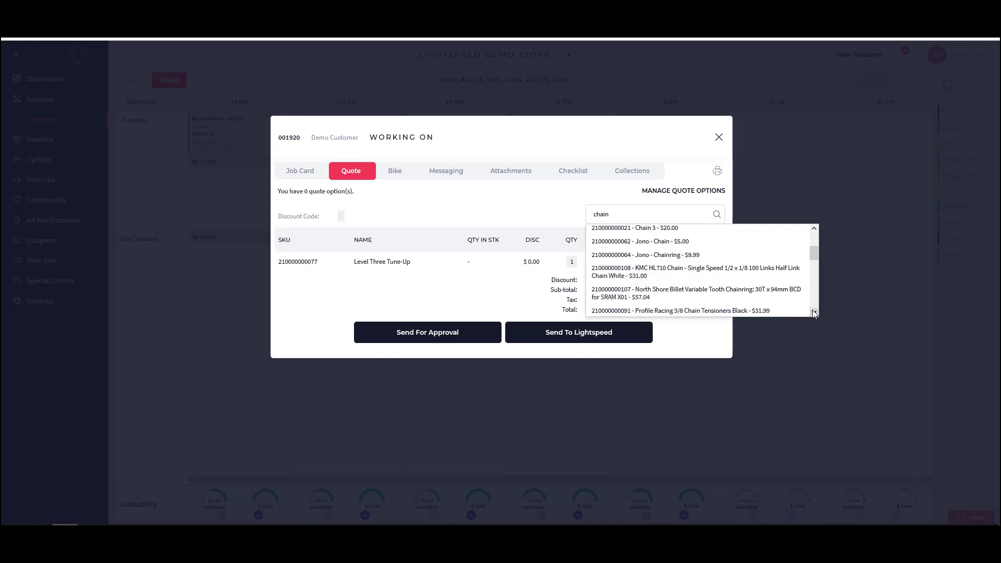
{"action": "scroll", "coordinate": [735, 275], "scroll_direction": "up", "scroll_amount": 2}
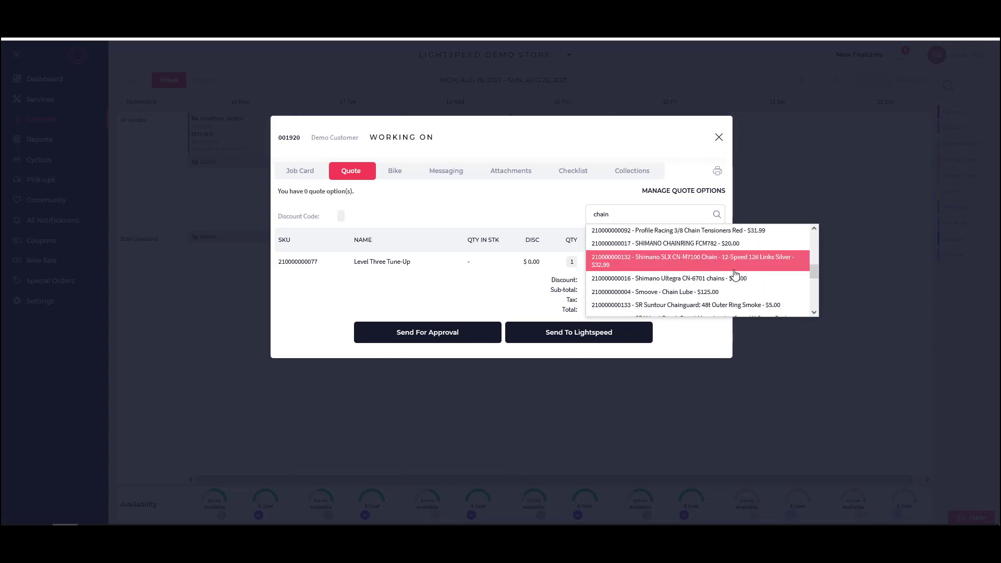
{"action": "left_click", "coordinate": [728, 277]}
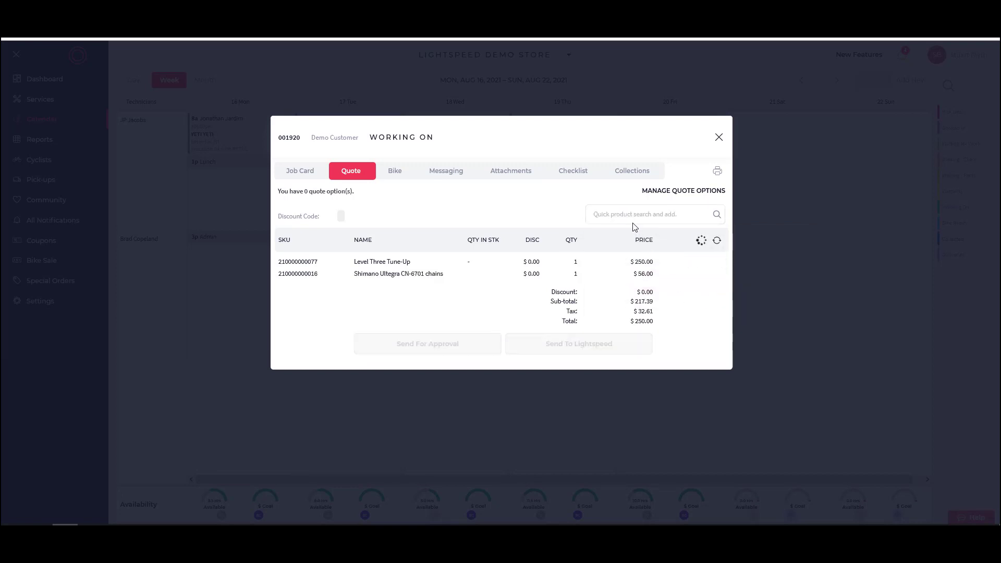
- Search the products for "cassett" and add the Shimano XT 11-46T 11 Speed Cassette to the quote
{"action": "left_click", "coordinate": [618, 214]}
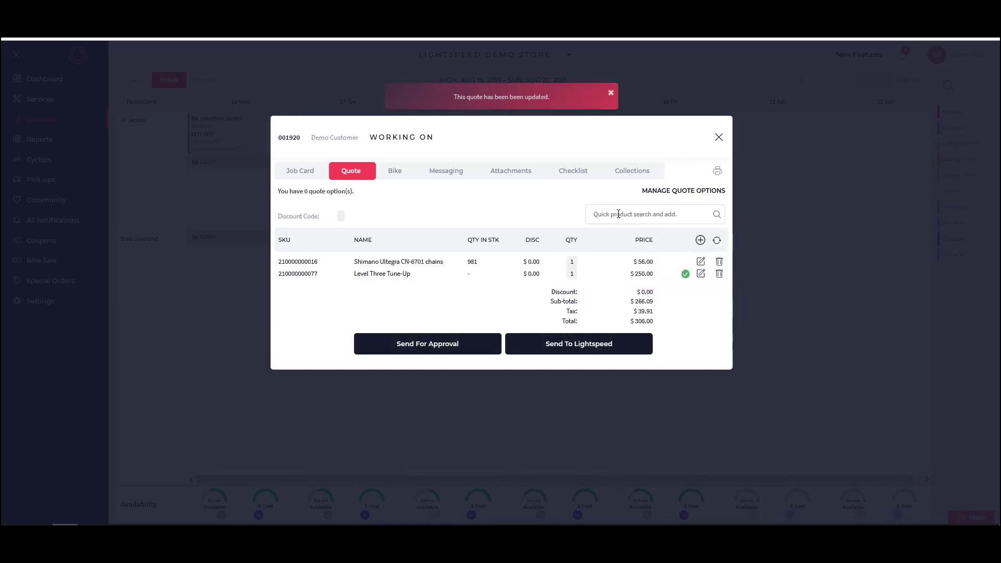
{"action": "type", "text": "cassett"}
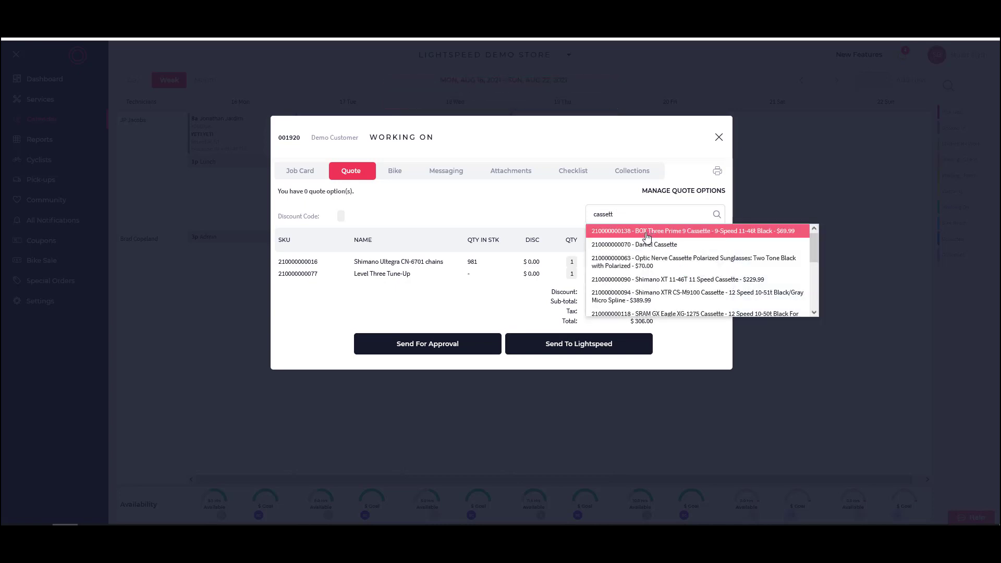
{"action": "left_click", "coordinate": [650, 280]}
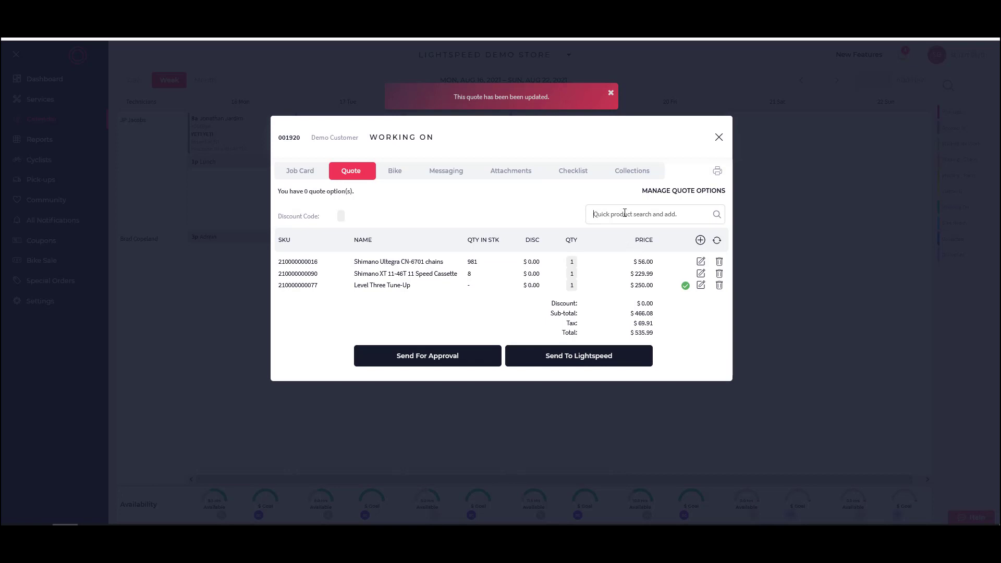
- Add Tyres 235/40R17 94Y to the quote, send it for the customer's approval, and close the job card
{"action": "type", "text": "tyre"}
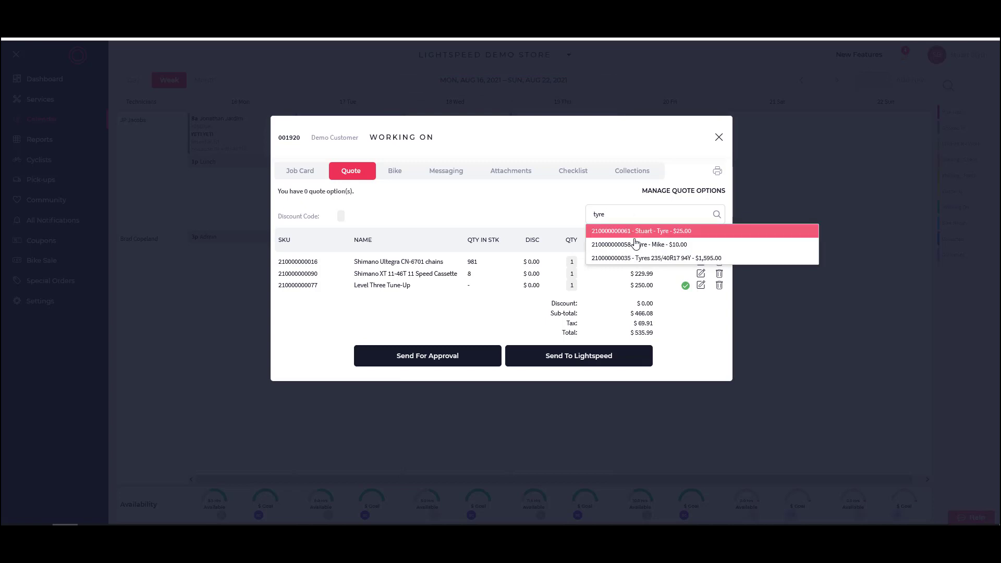
{"action": "left_click", "coordinate": [635, 258]}
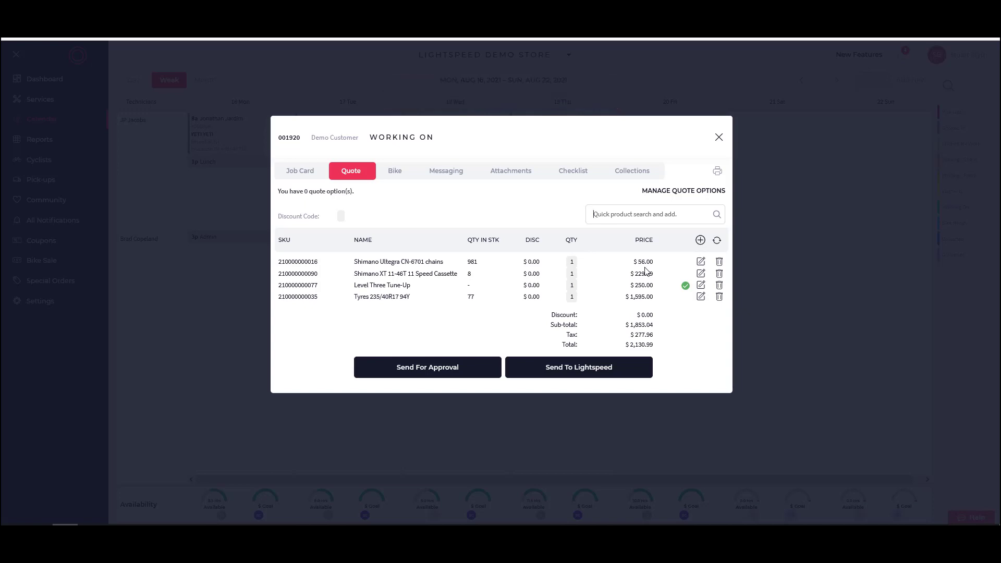
{"action": "left_click", "coordinate": [446, 371]}
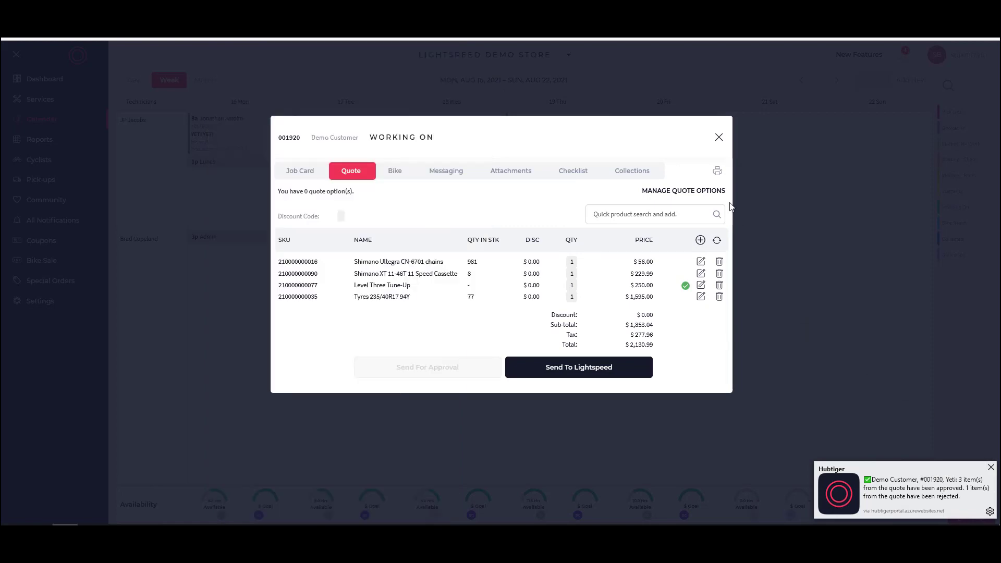
{"action": "left_click", "coordinate": [719, 137]}
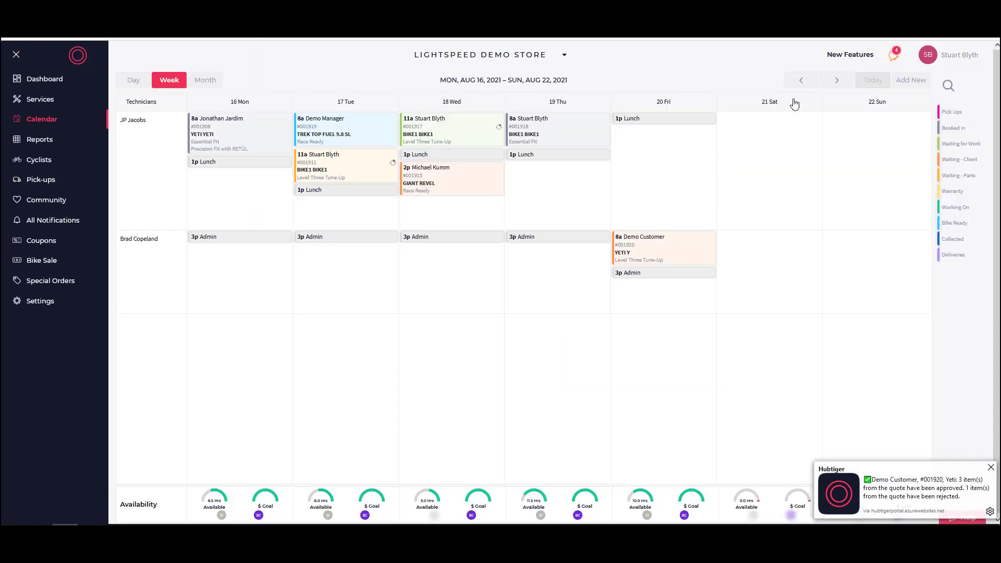
- Open the job from the newest quote approval notification and delete the rejected Tyres 235/40R17 94Y line from its quote
{"action": "left_click", "coordinate": [894, 55]}
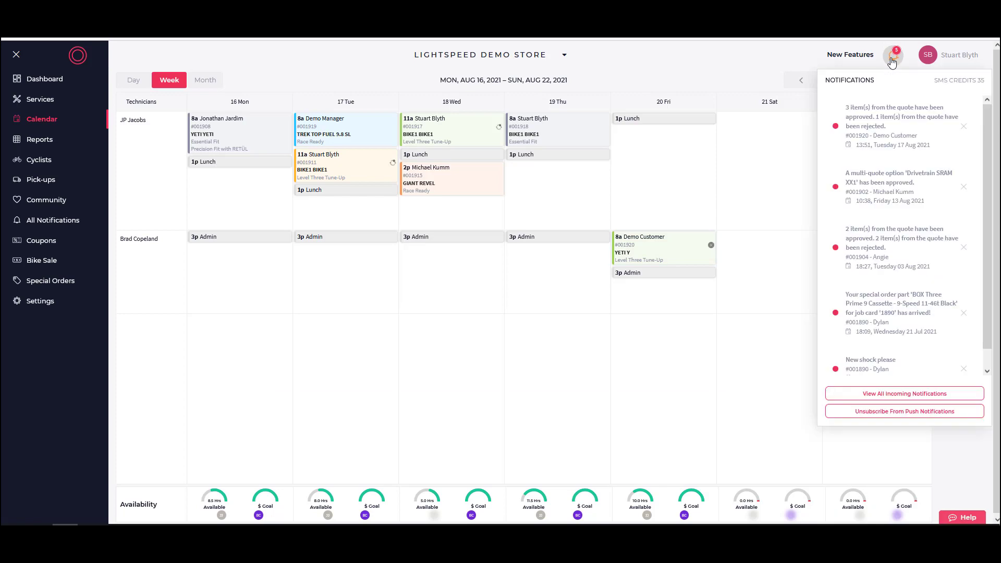
{"action": "left_click", "coordinate": [876, 121]}
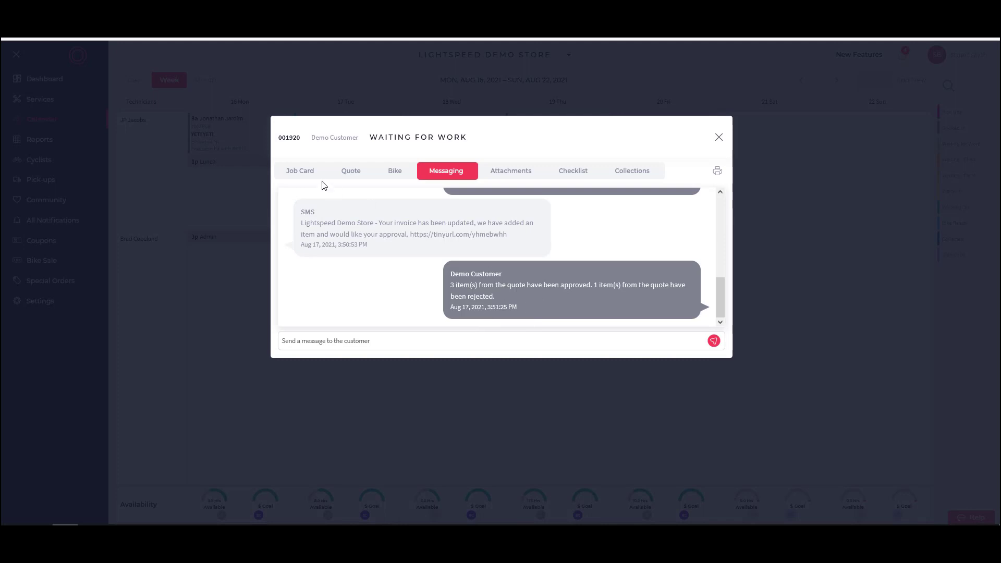
{"action": "left_click", "coordinate": [351, 172]}
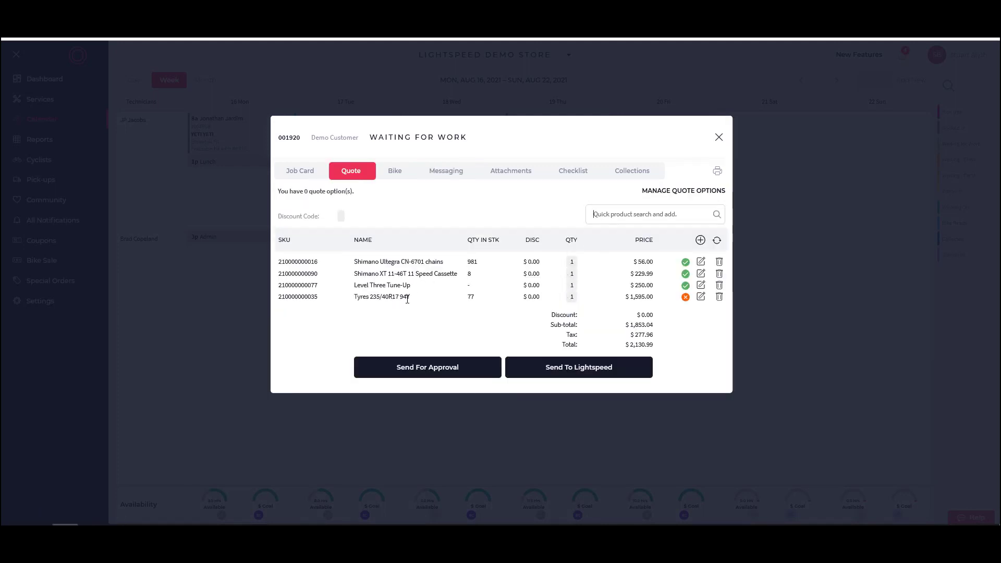
{"action": "left_click", "coordinate": [719, 297]}
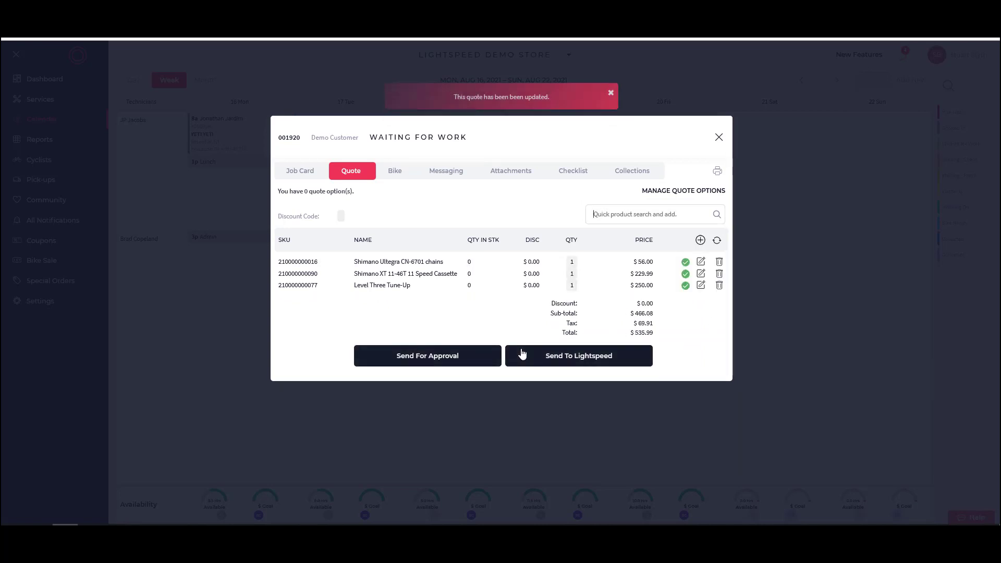
- Set the job card's status to Job Completed and close the job card
{"action": "left_click", "coordinate": [302, 177]}
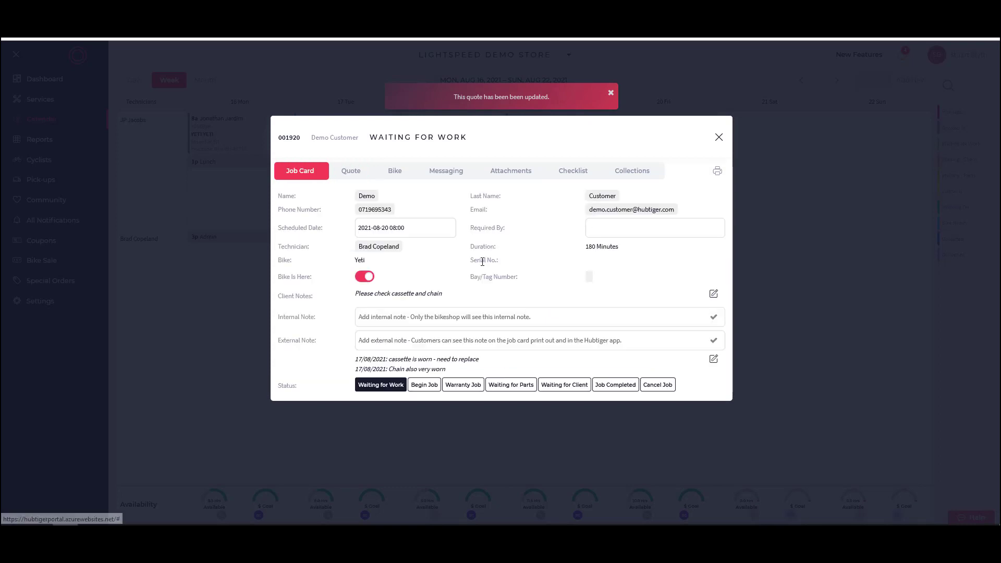
{"action": "left_click", "coordinate": [602, 411]}
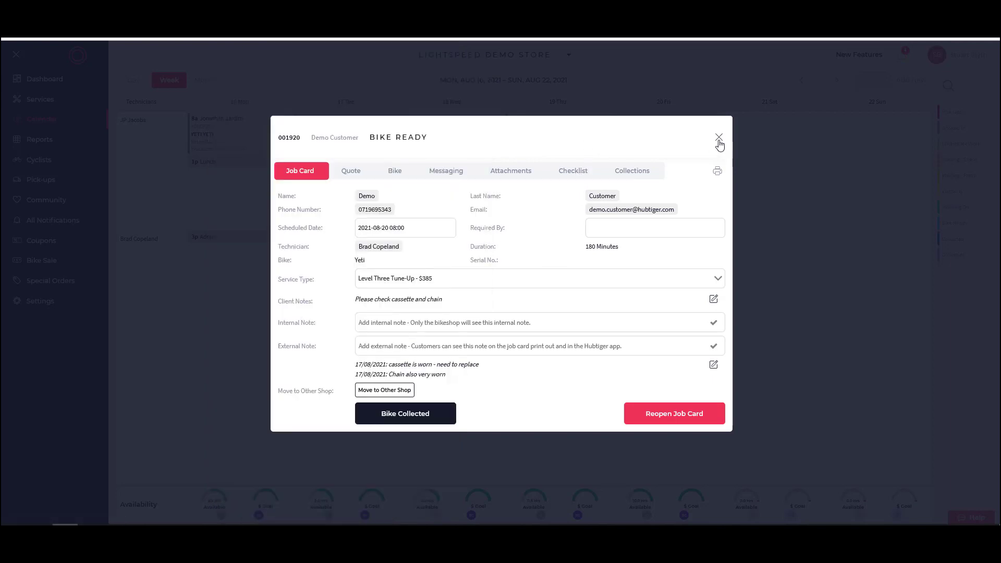
{"action": "left_click", "coordinate": [720, 138]}
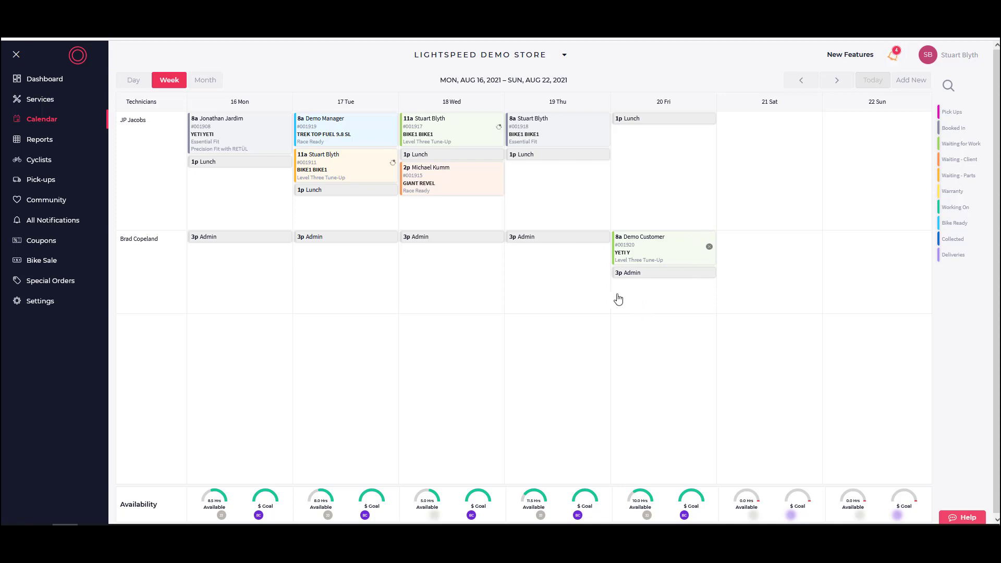
- Reopen Friday's Yeti job card, send its quote to Lightspeed, and view that quote in Lightspeed
{"action": "left_click", "coordinate": [645, 254]}
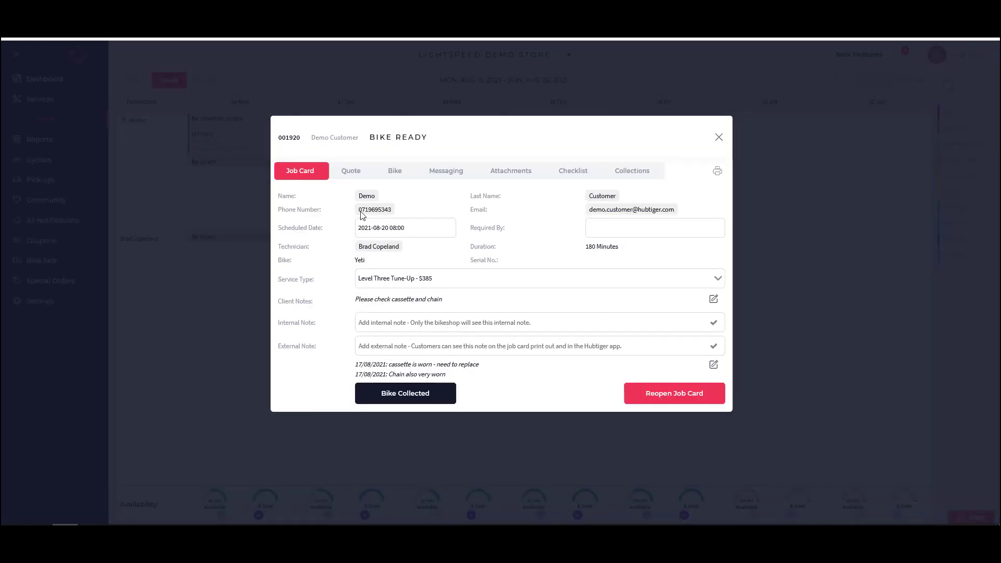
{"action": "left_click", "coordinate": [351, 171]}
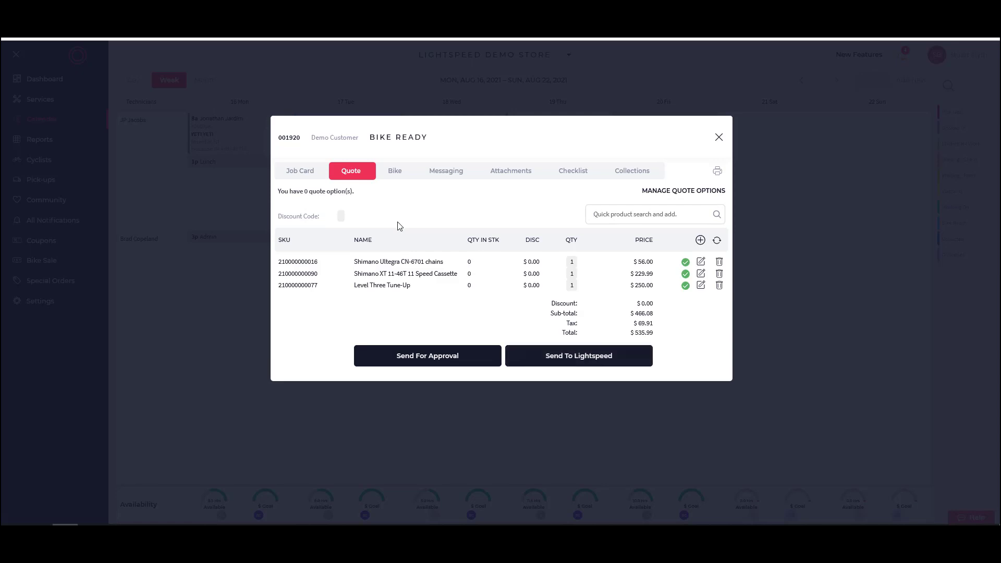
{"action": "left_click", "coordinate": [590, 360]}
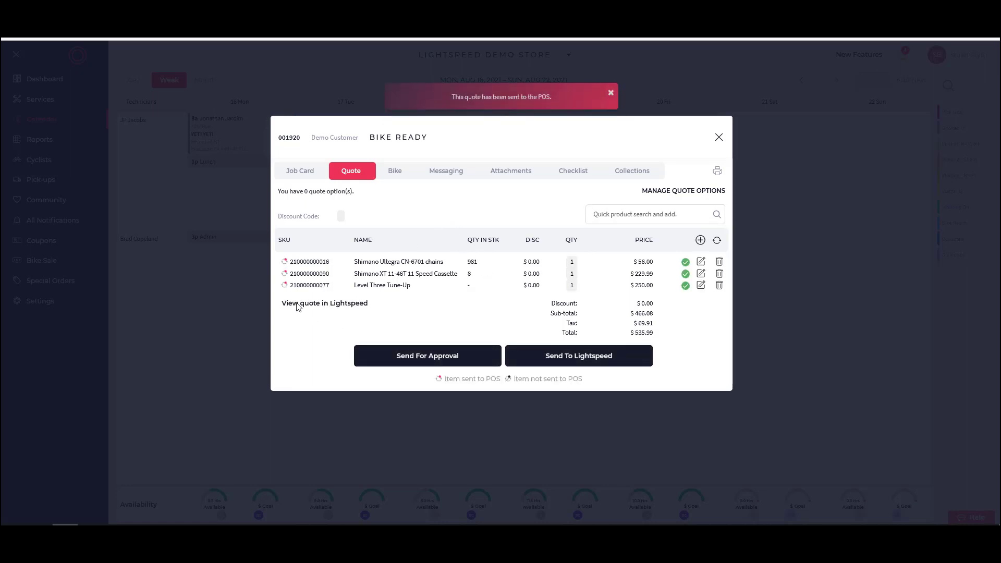
{"action": "left_click", "coordinate": [334, 303]}
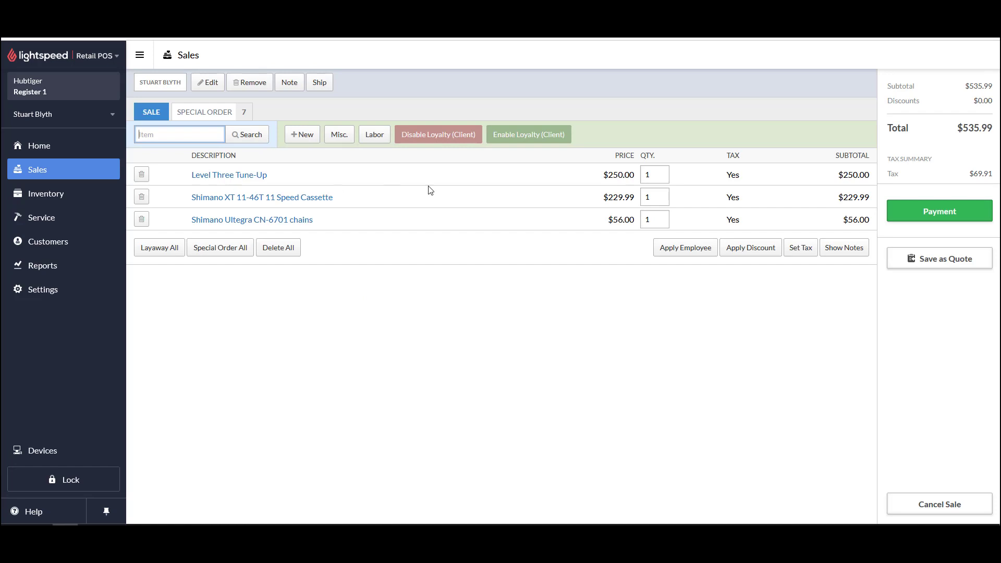
- Pay the sale's full 535.99 by credit card, finish the sale, and close the job card back in Hubtiger
{"action": "left_click", "coordinate": [197, 115]}
{"action": "left_click", "coordinate": [955, 211]}
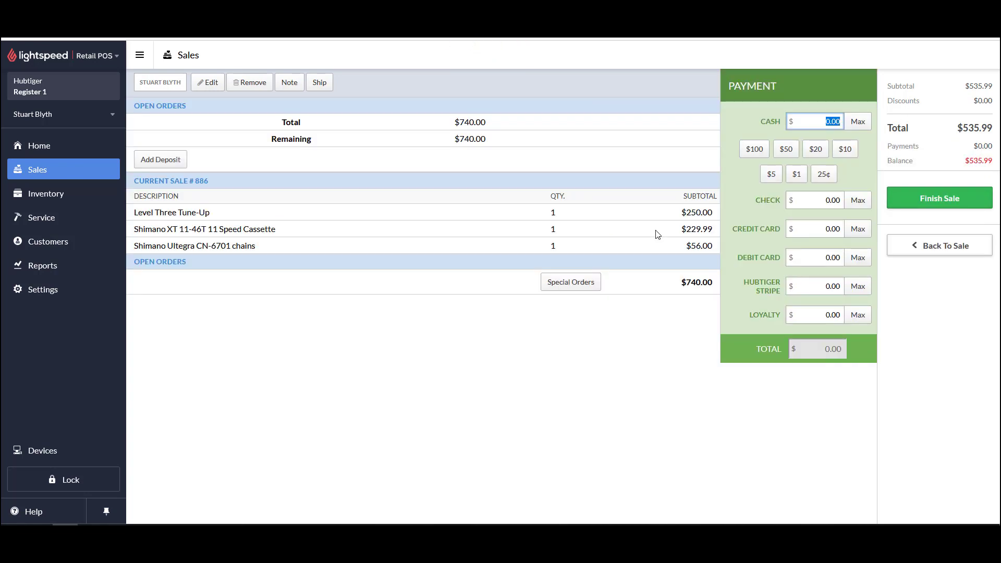
{"action": "left_click", "coordinate": [865, 229]}
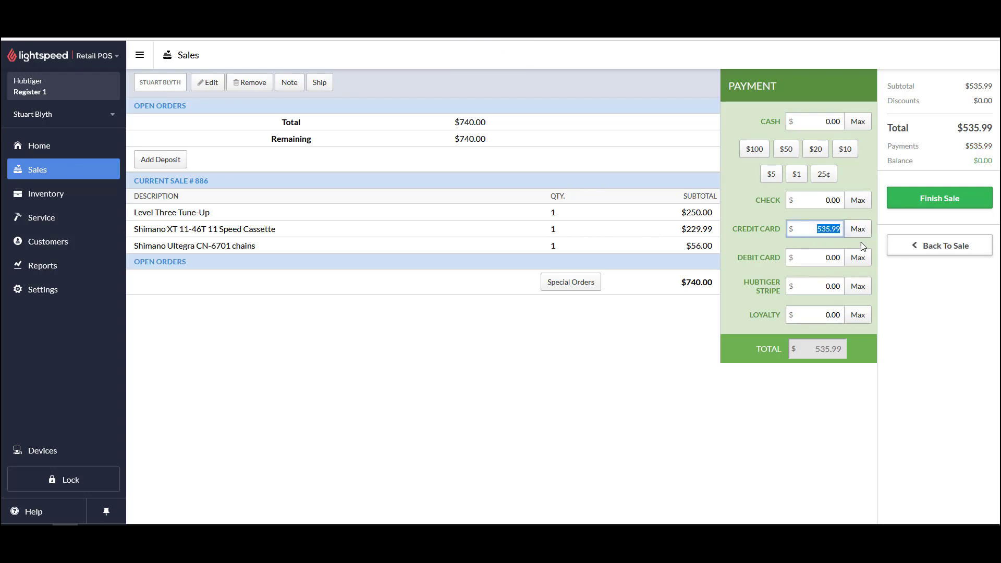
{"action": "left_click", "coordinate": [938, 199]}
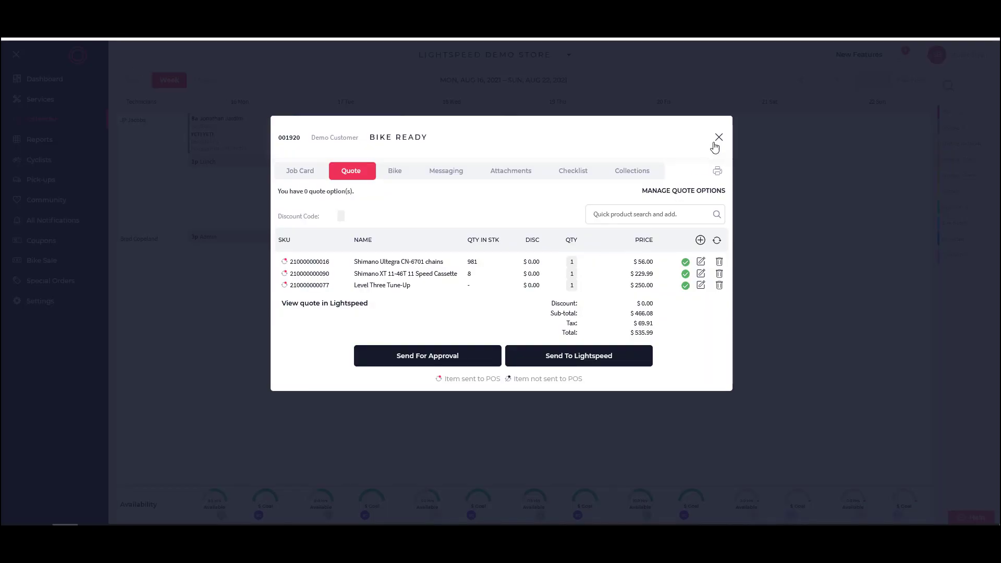
{"action": "left_click", "coordinate": [718, 138]}
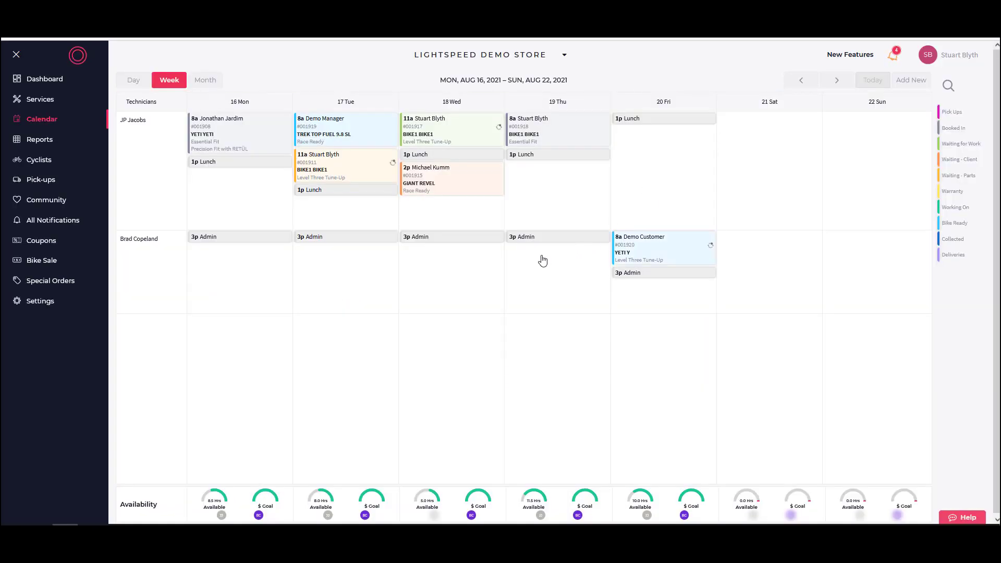